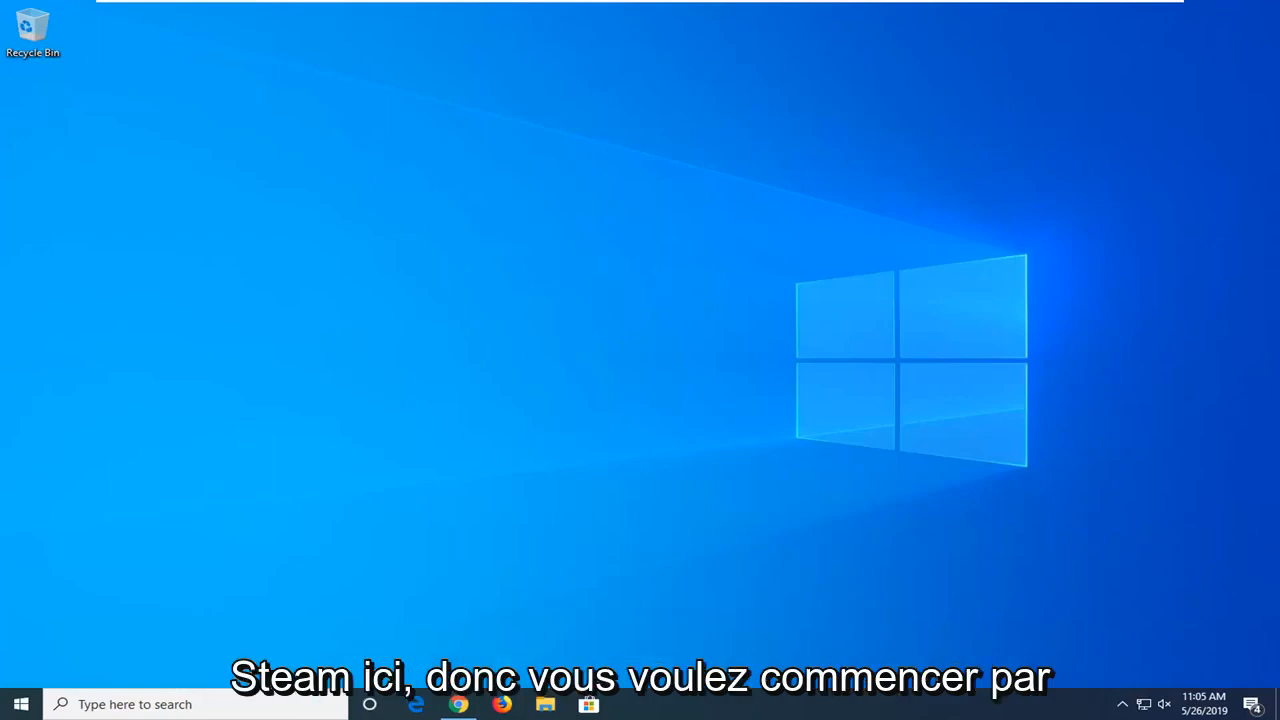
# Step: Launch Control Panel from Start search and keep View by set to Large icons
pyautogui.click(14, 704)
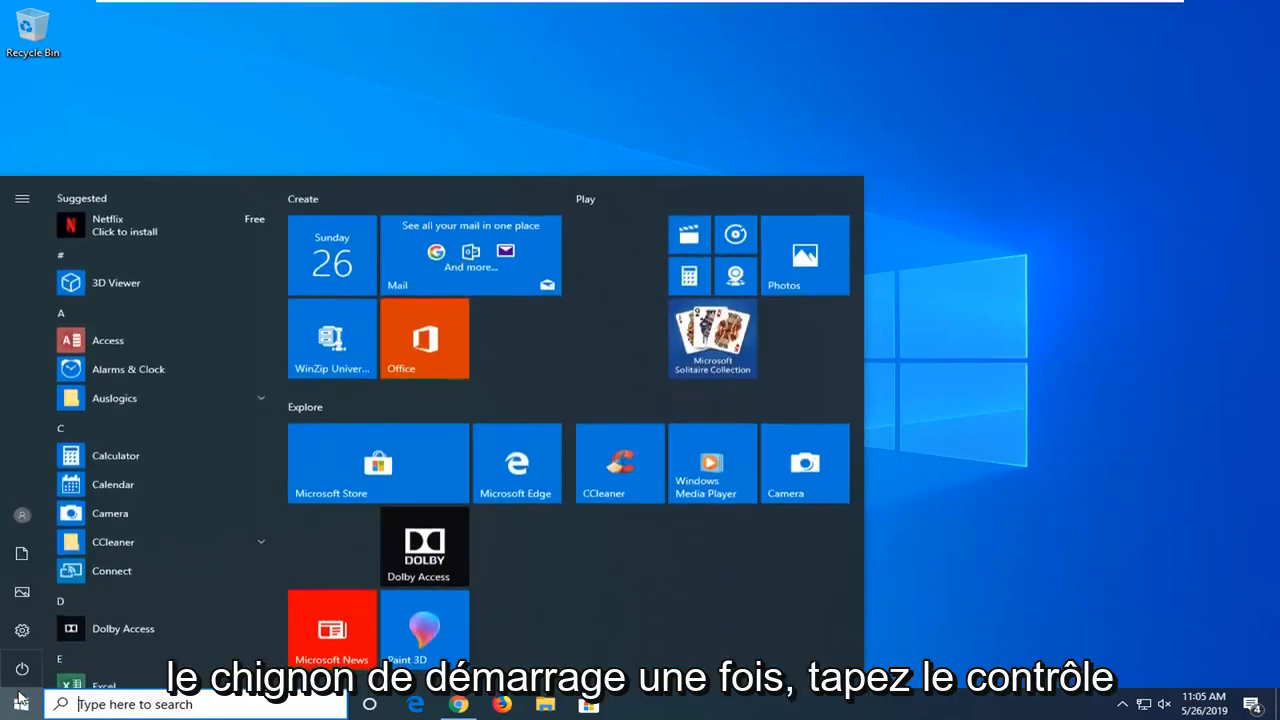
pyautogui.write('contr')
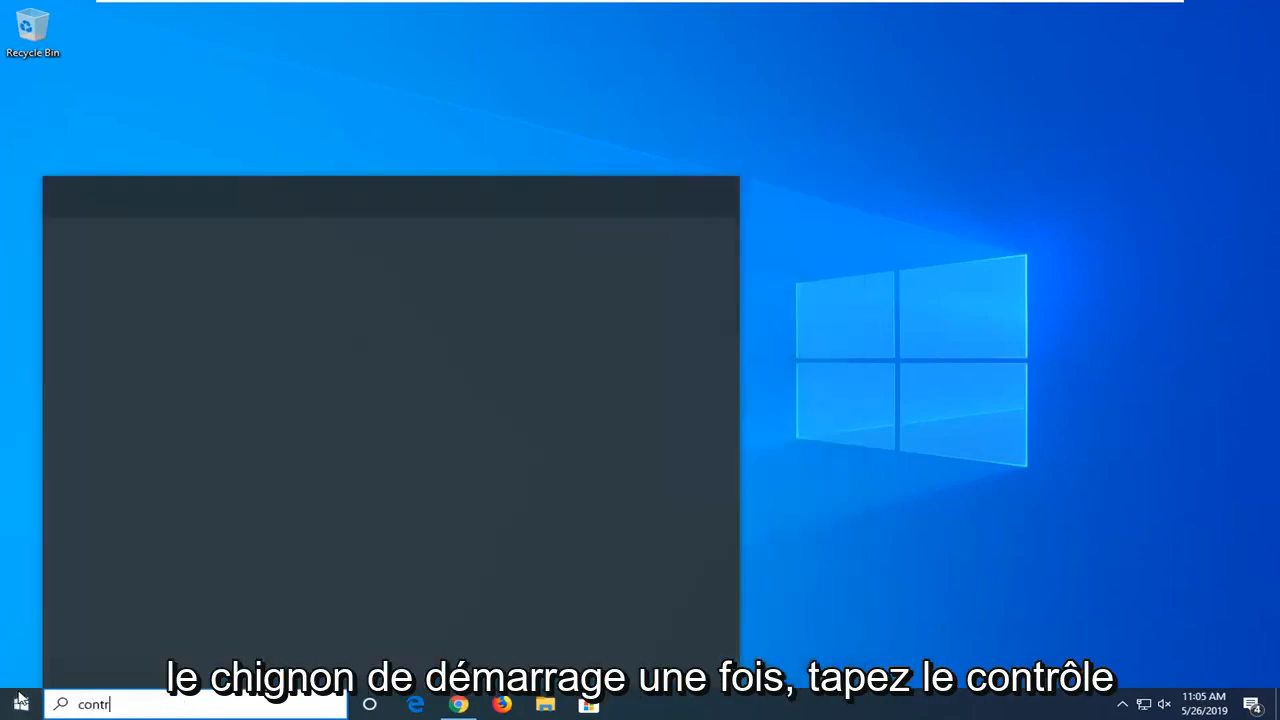
pyautogui.write('ol panel')
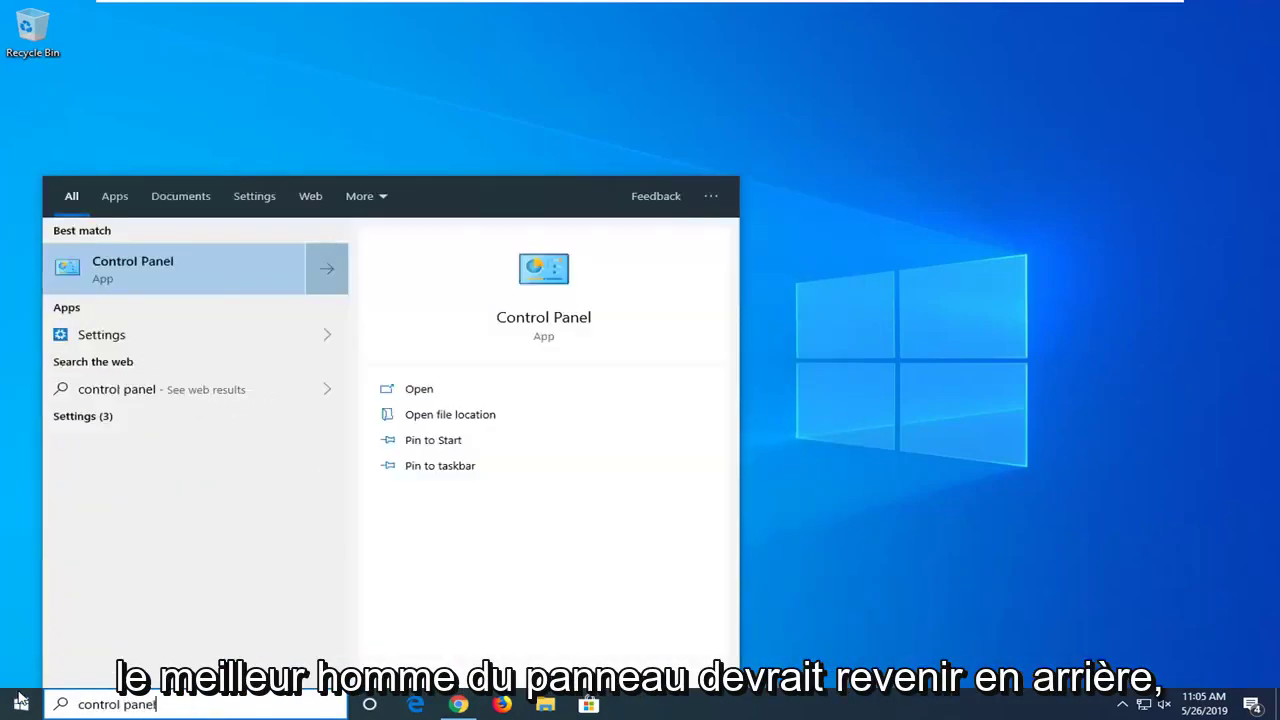
pyautogui.click(181, 285)
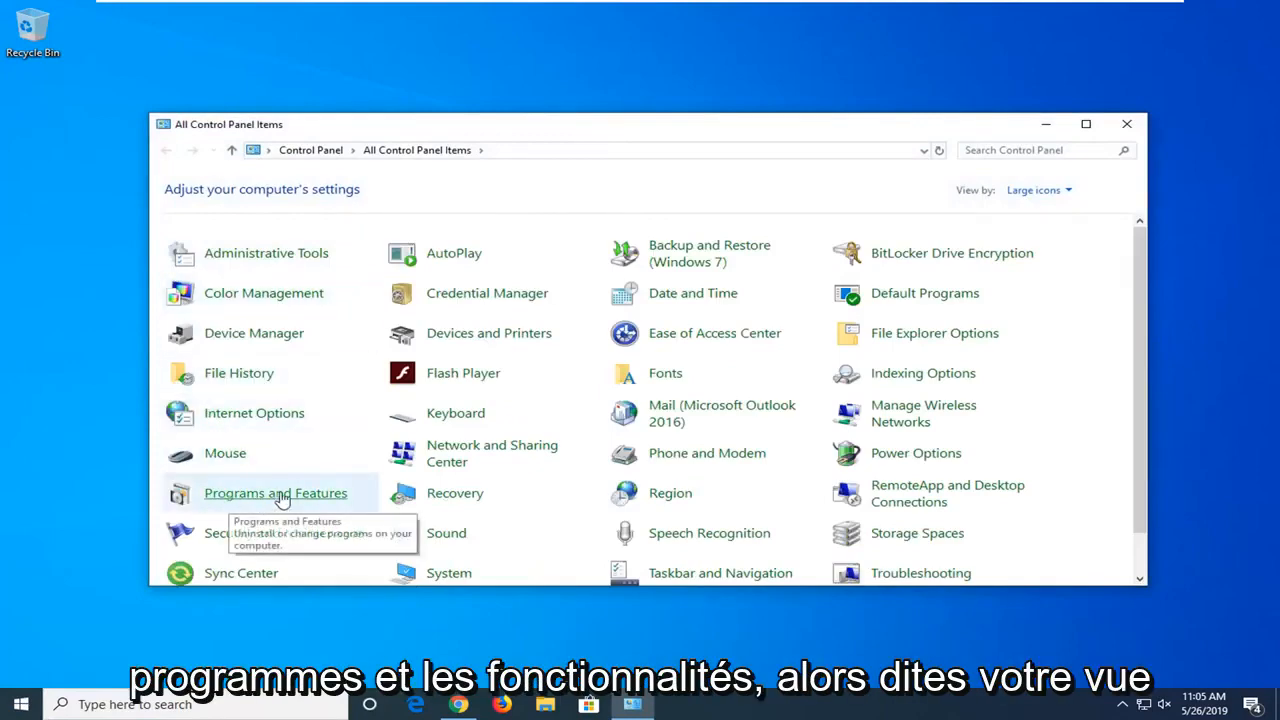
pyautogui.click(1040, 190)
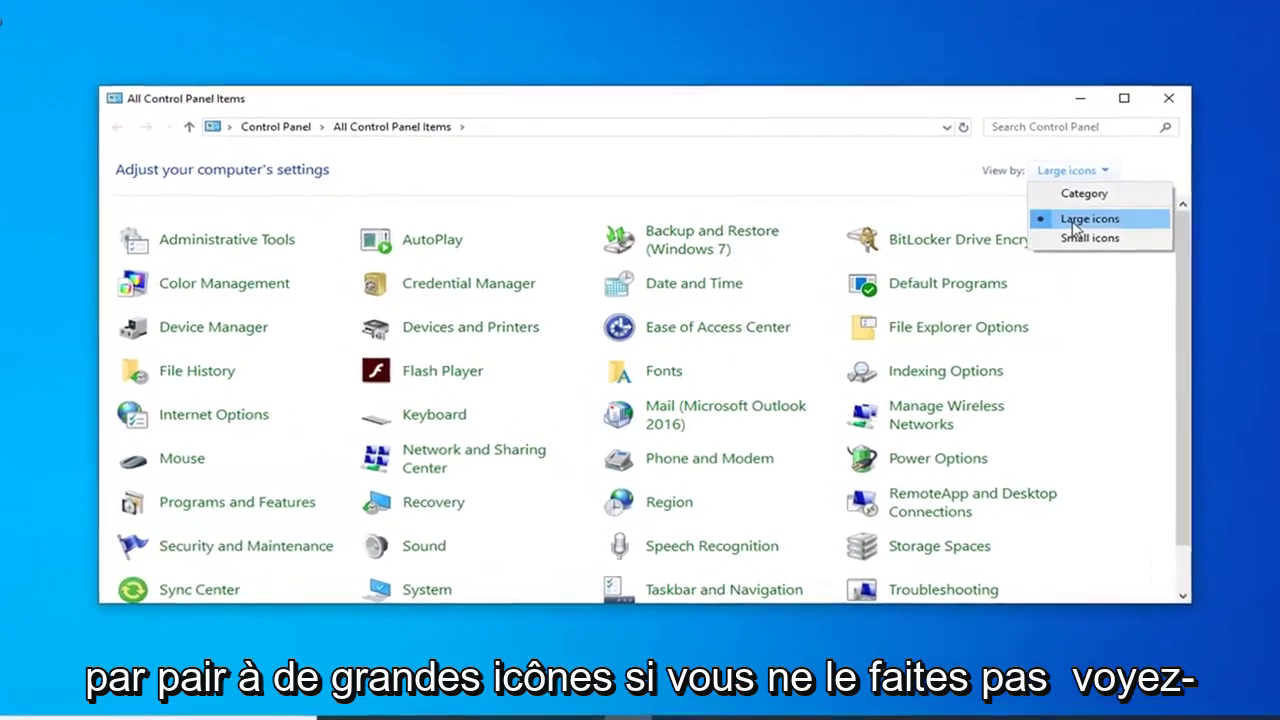
pyautogui.click(1088, 218)
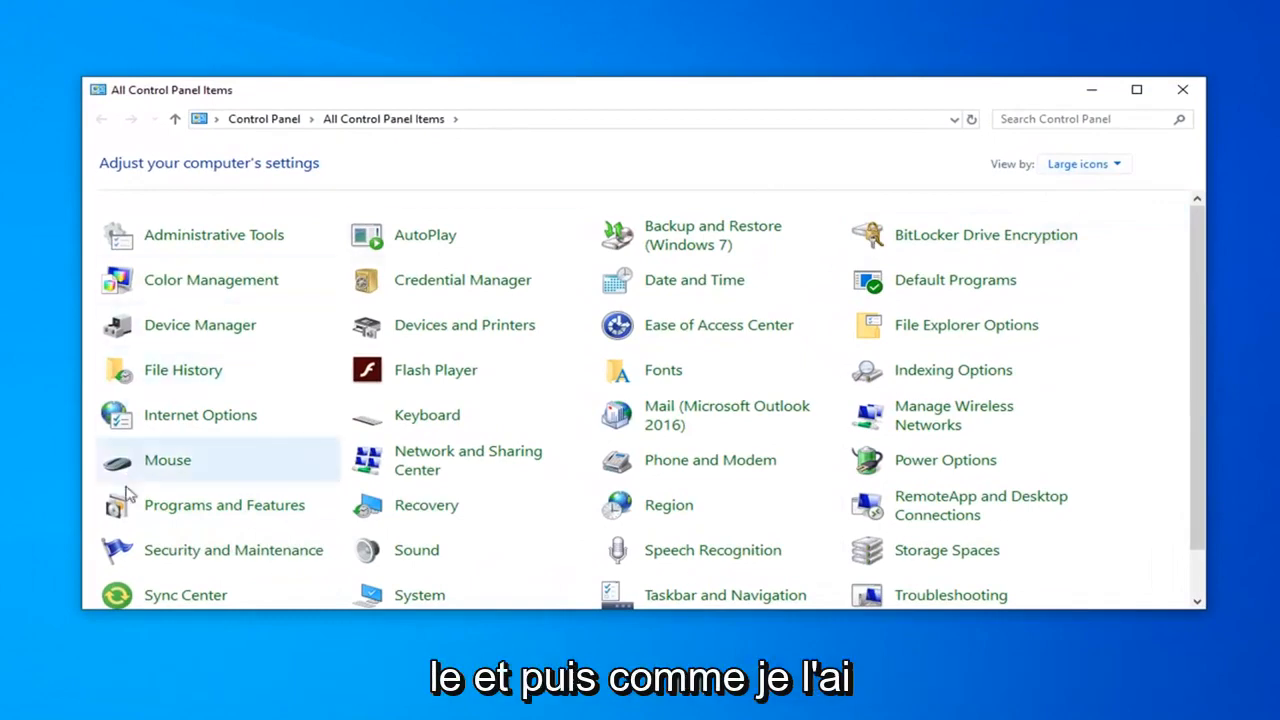
# Step: Look through Programs and Features (selecting the Visual C++ 2015 entry), then close Control Panel
pyautogui.click(224, 505)
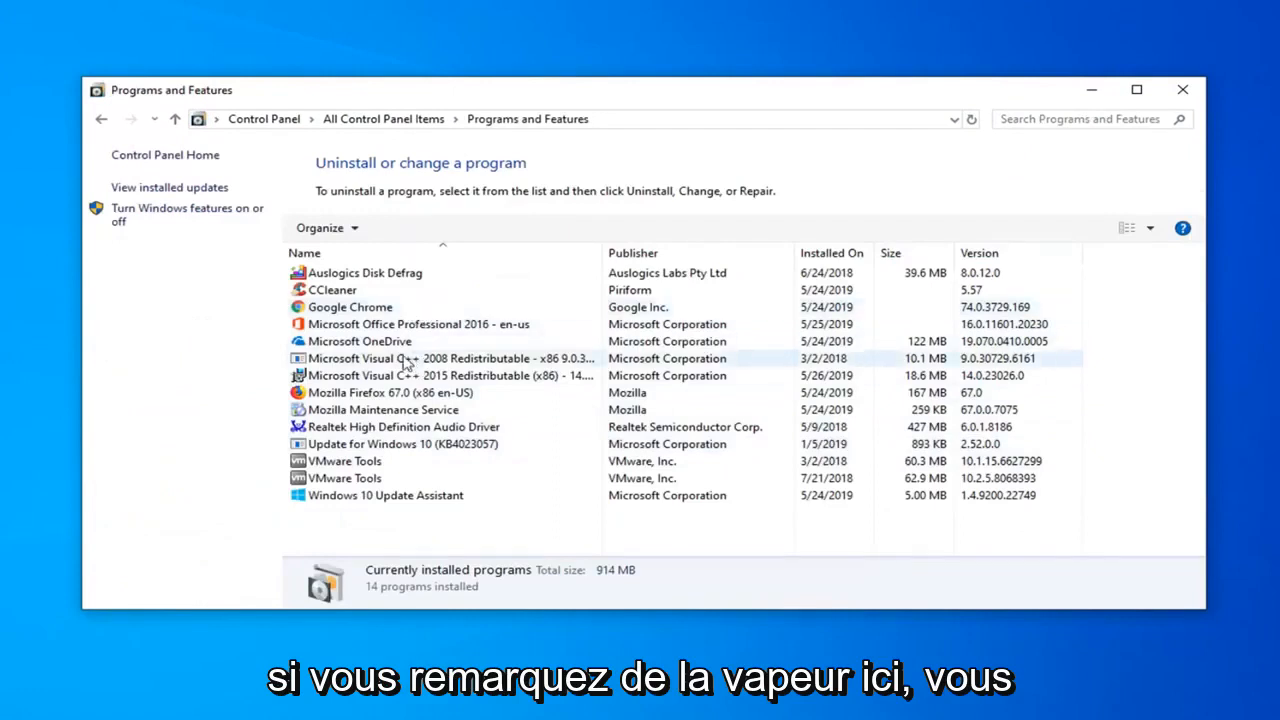
pyautogui.click(380, 376)
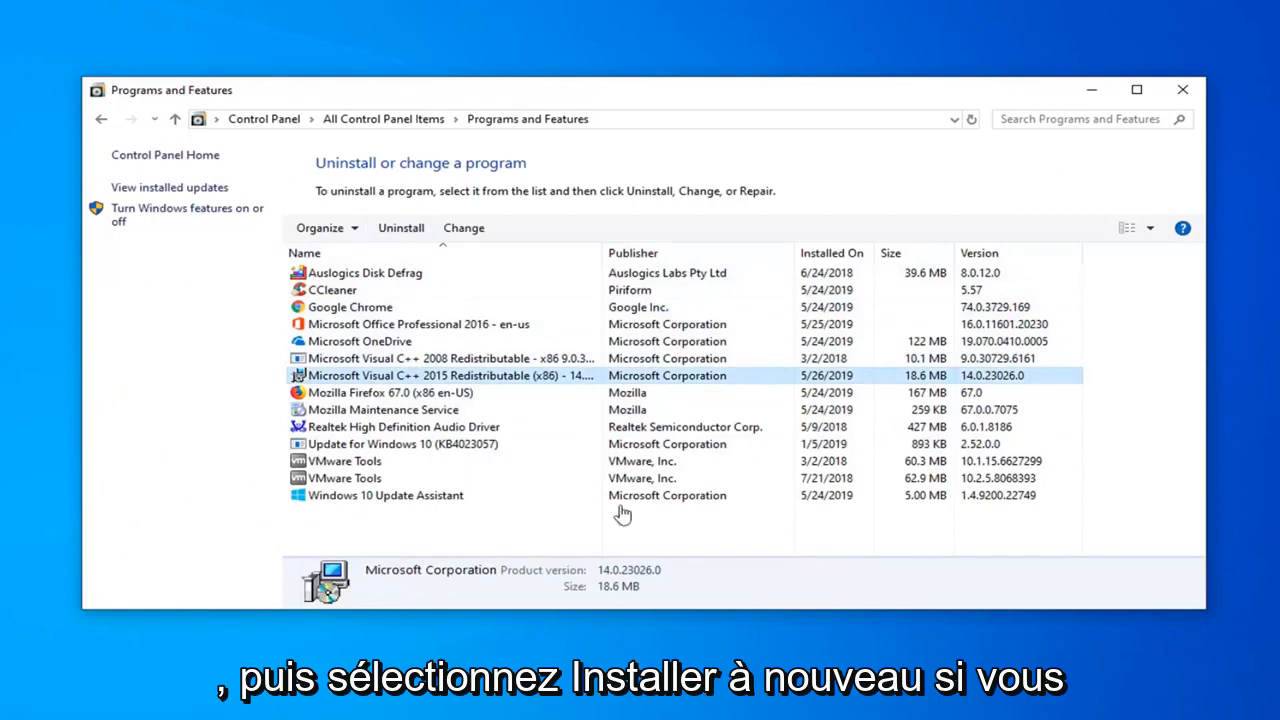
pyautogui.click(1182, 90)
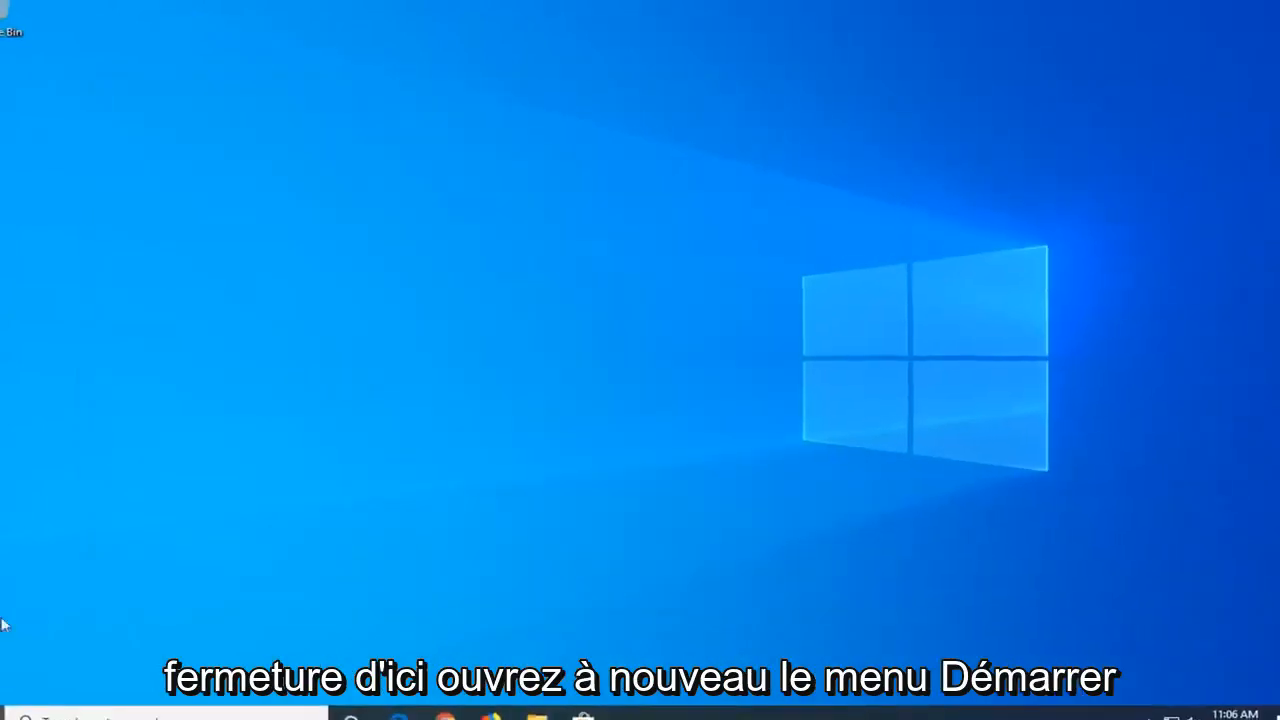
# Step: Launch File Explorer from Start search and navigate via This PC into Local Disk (C:)
pyautogui.press('super')
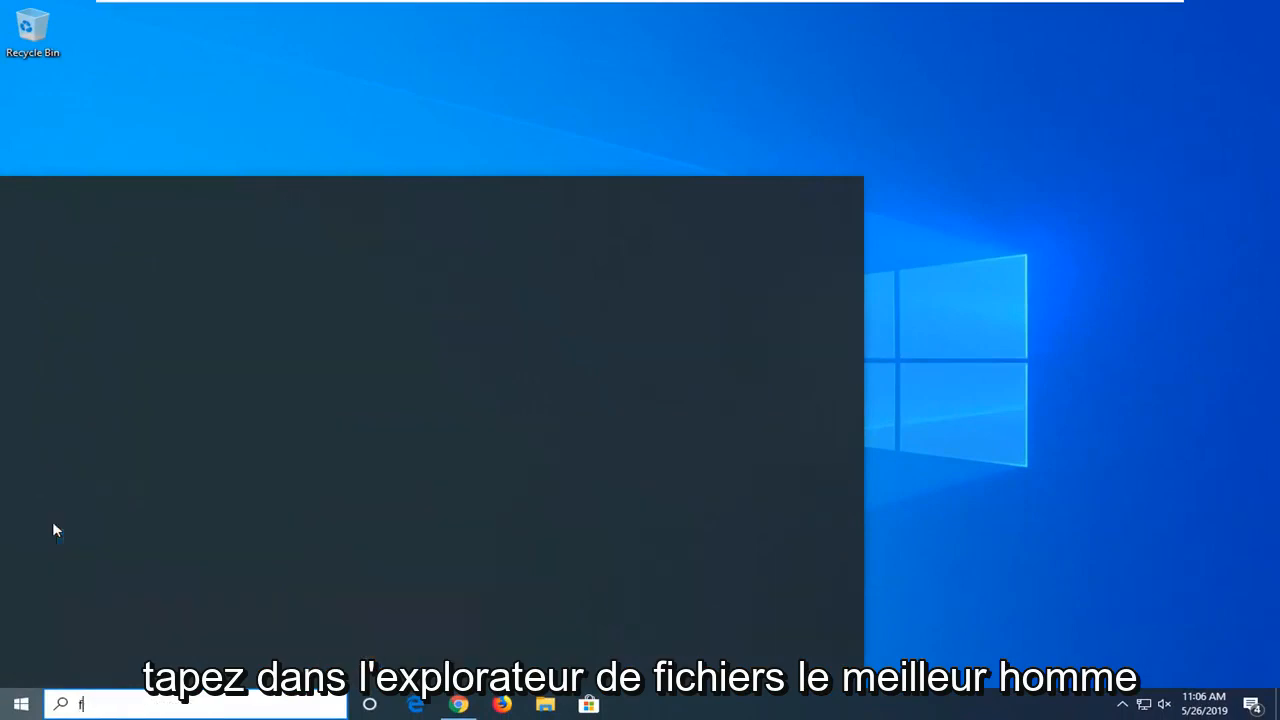
pyautogui.write('file explorer')
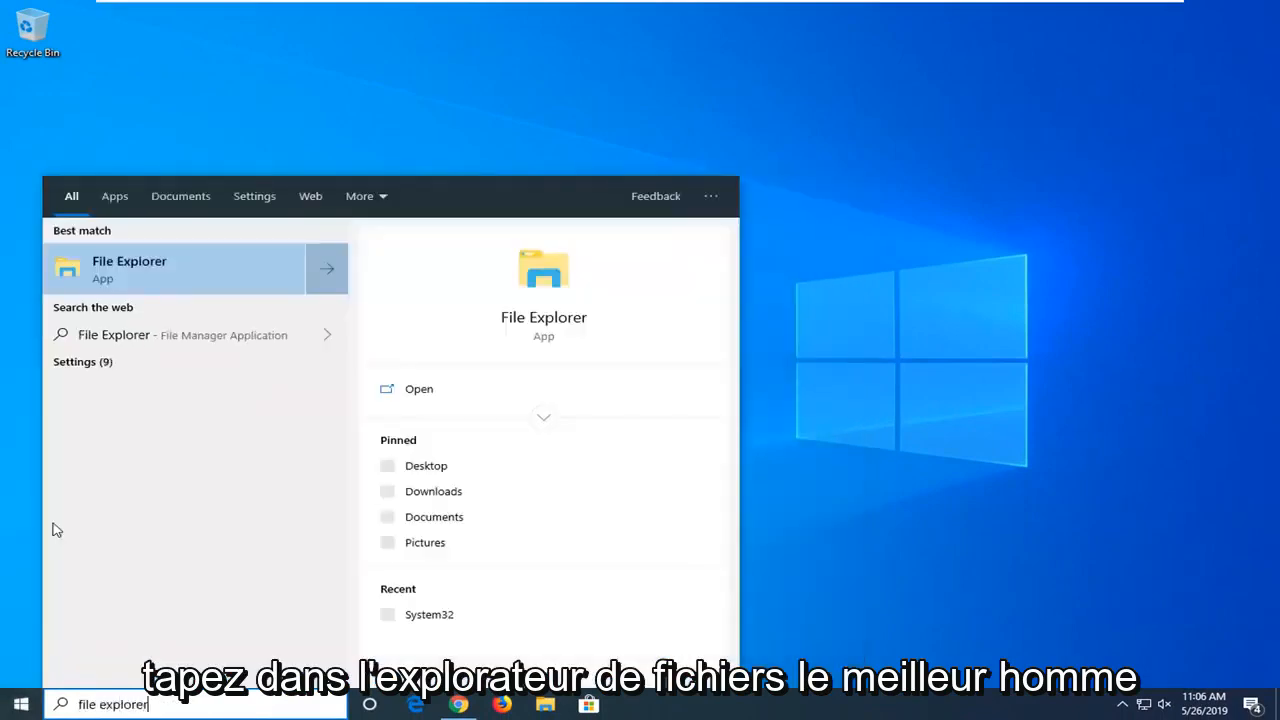
pyautogui.click(121, 266)
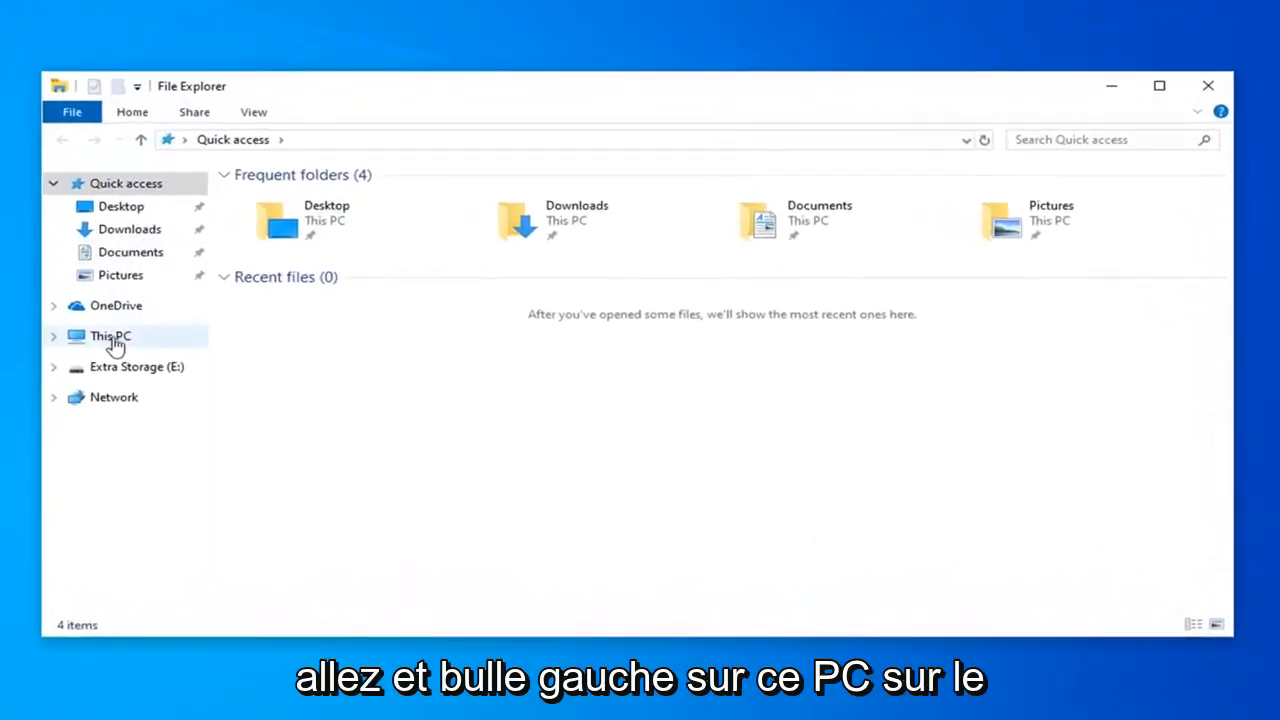
pyautogui.click(110, 336)
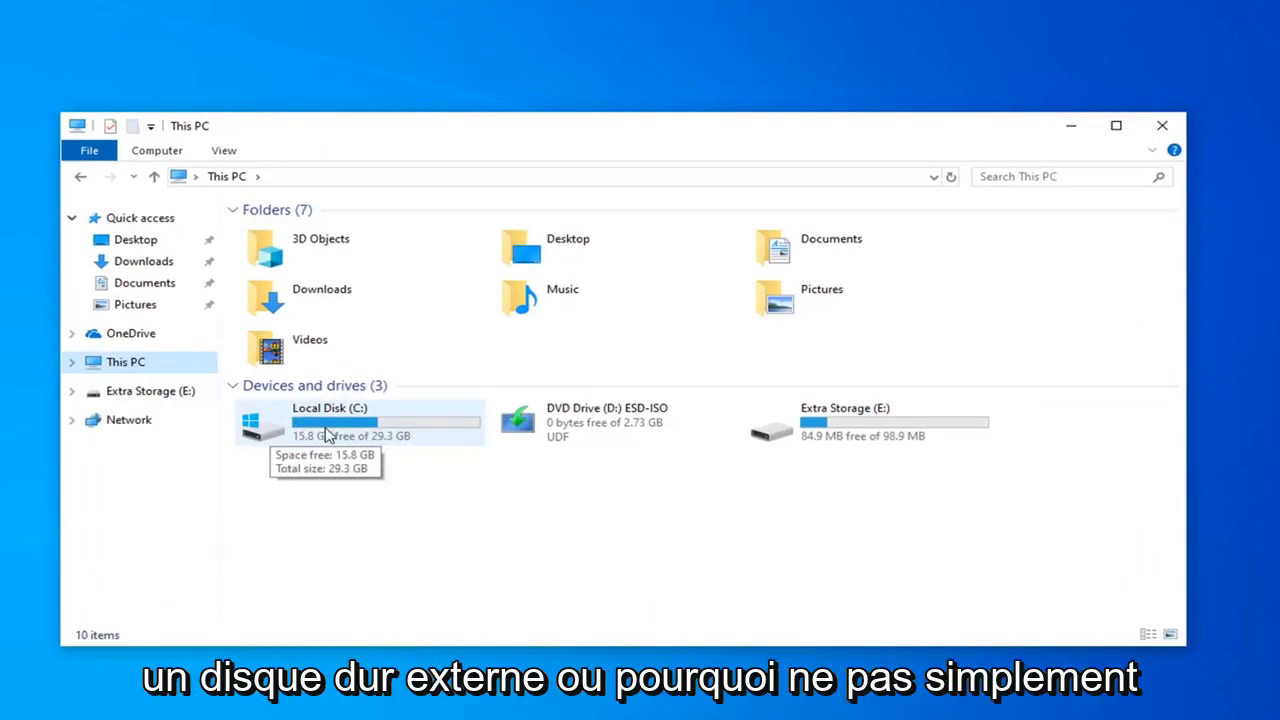
pyautogui.click(338, 430)
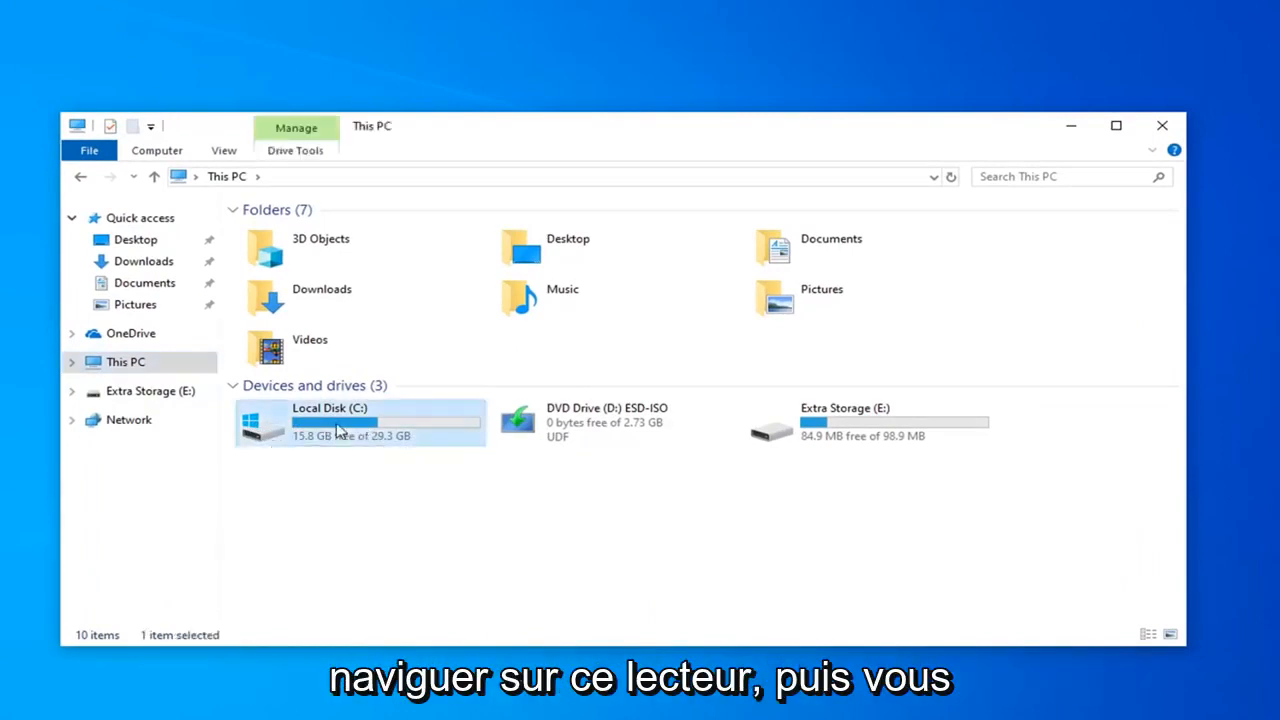
pyautogui.doubleClick(338, 430)
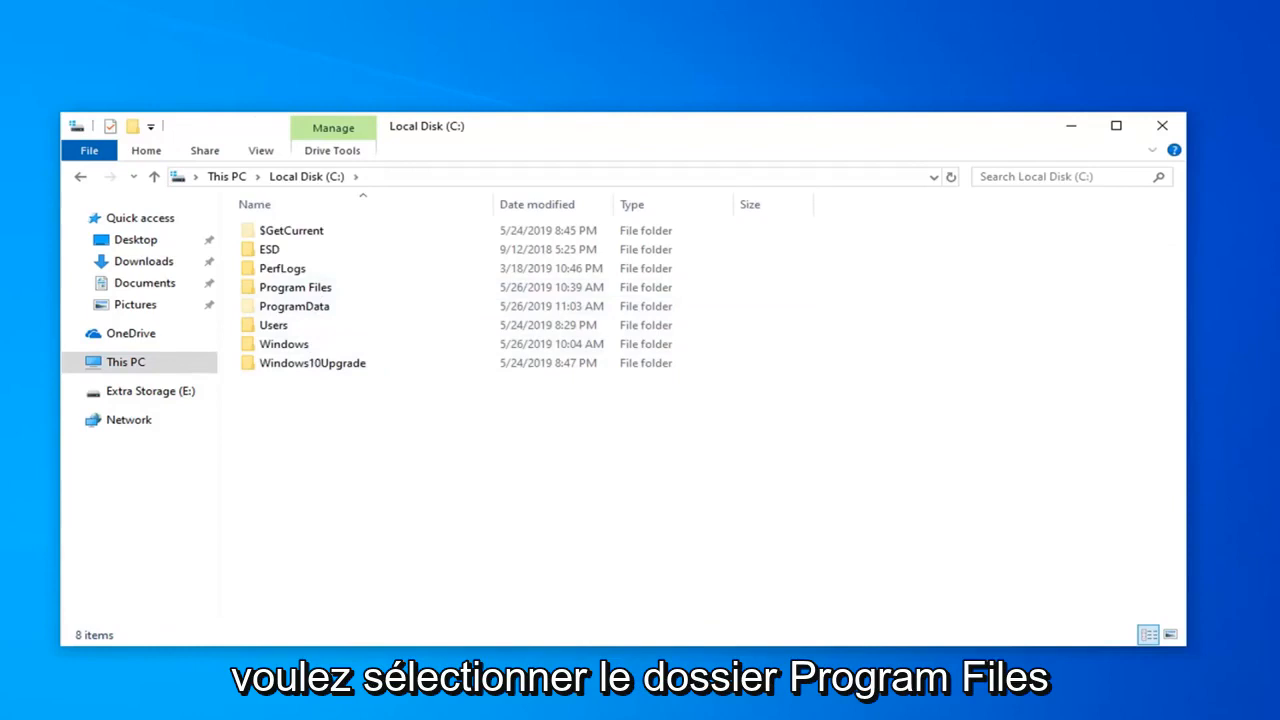
pyautogui.click(262, 150)
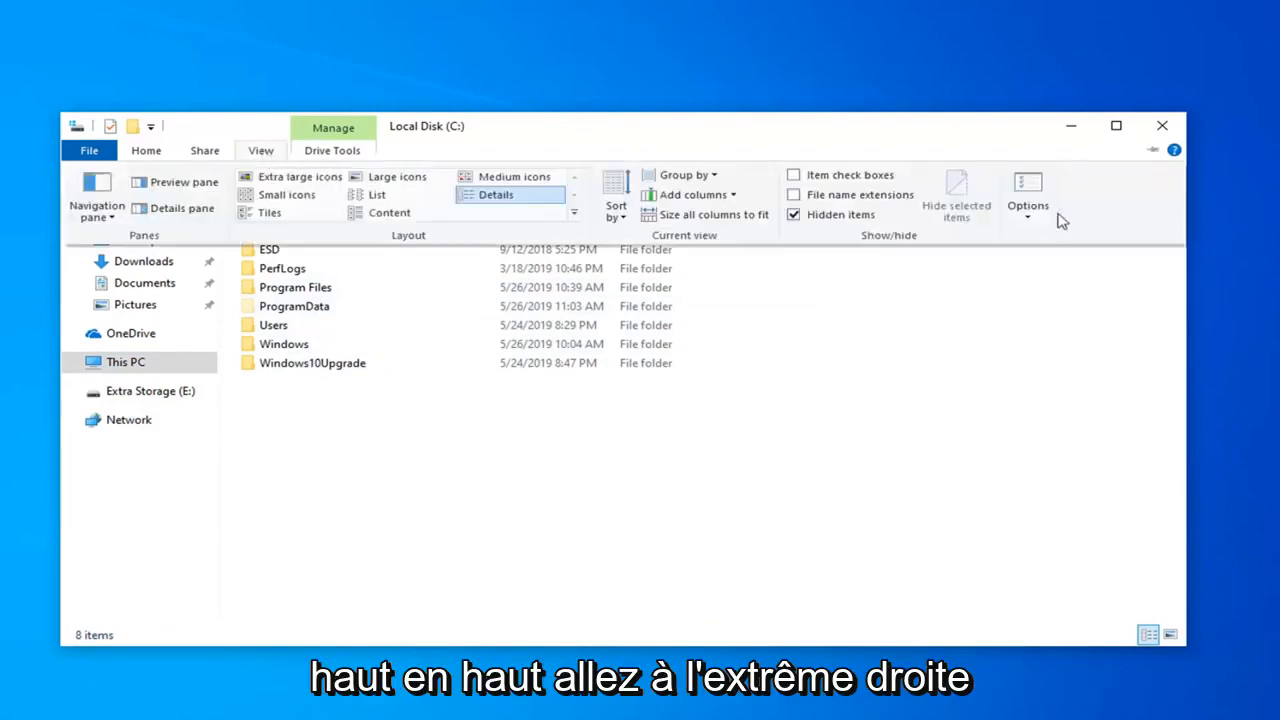
pyautogui.click(1027, 195)
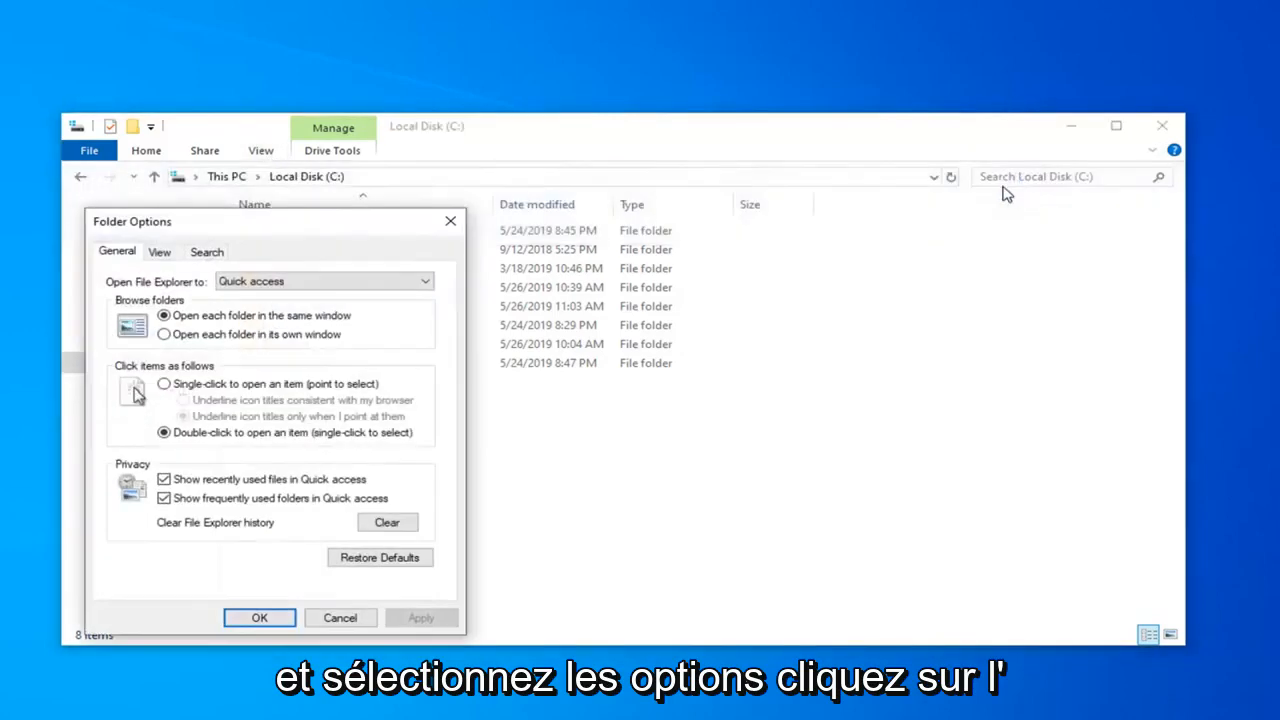
pyautogui.click(158, 252)
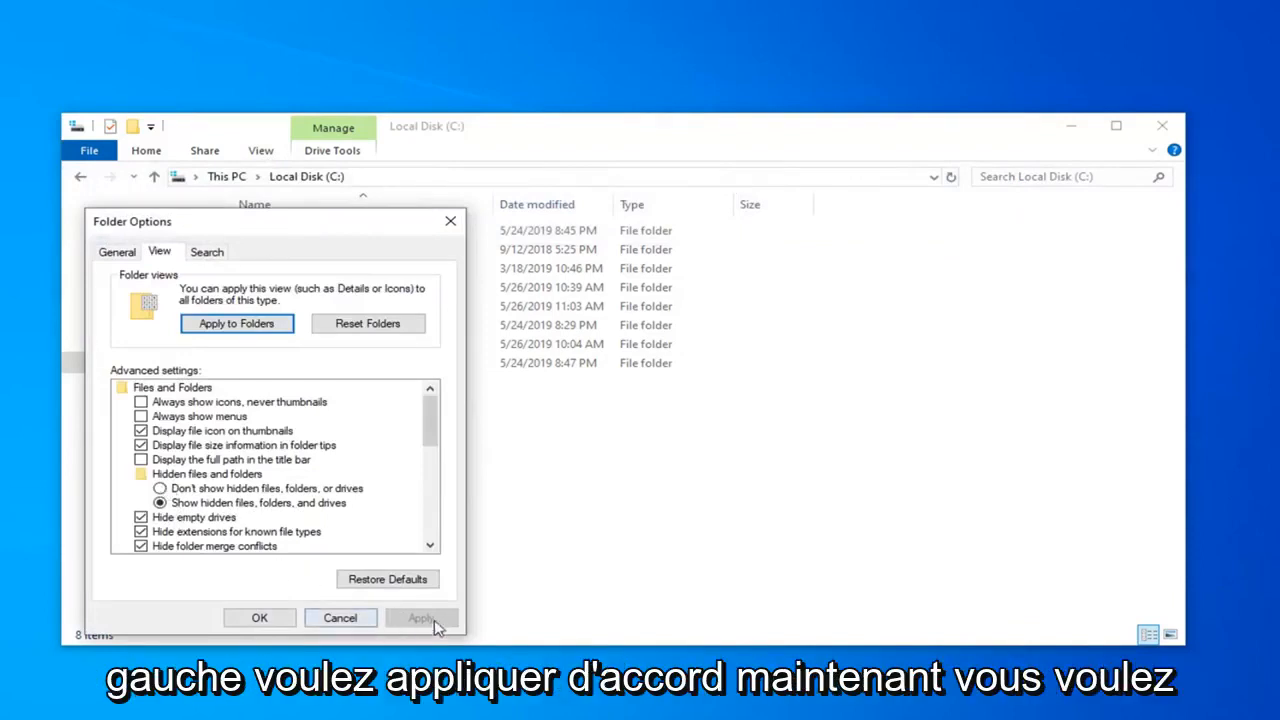
pyautogui.click(259, 617)
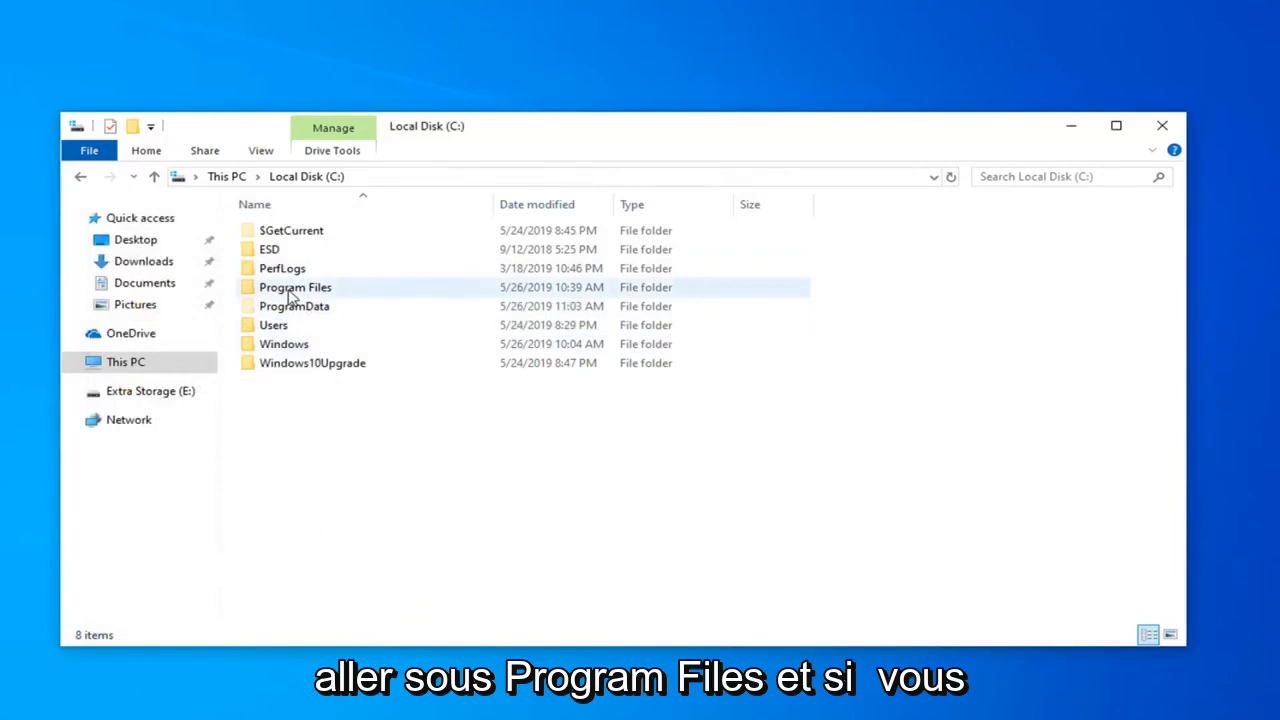
# Step: Inspect Program Files (context menu on ModifiableWindowsApps), return to C:\ and close File Explorer
pyautogui.doubleClick(293, 290)
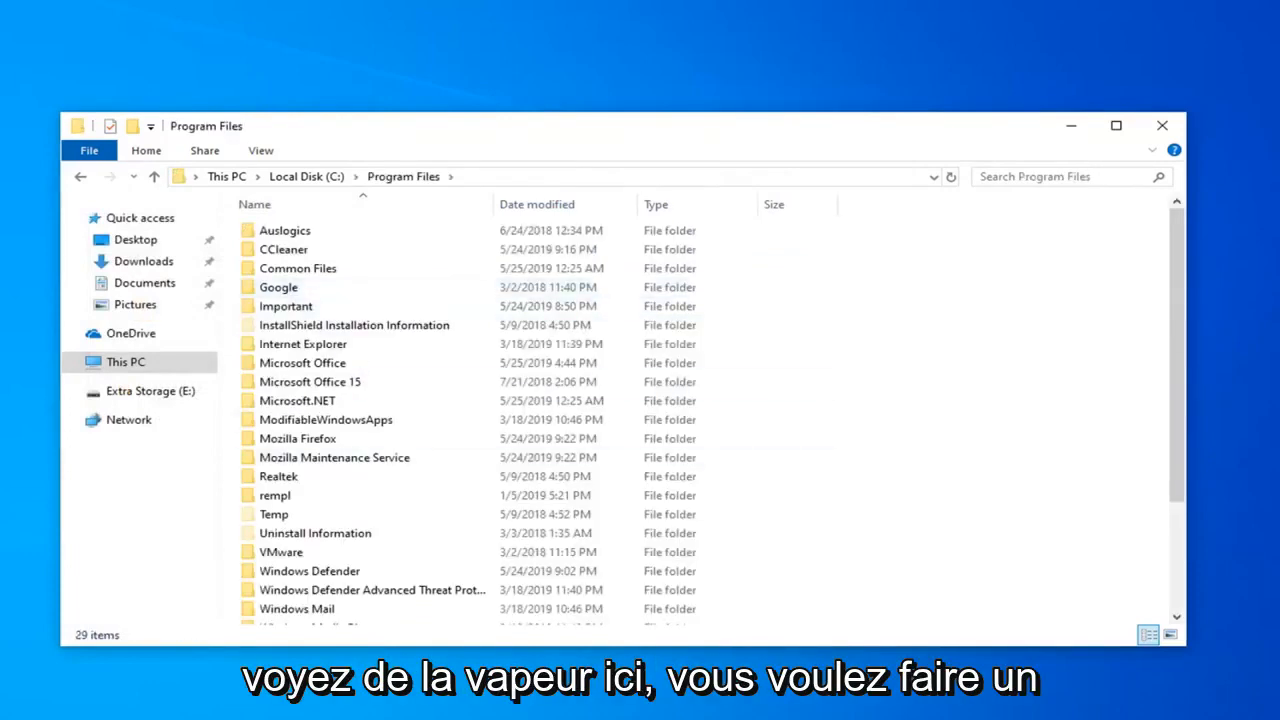
pyautogui.rightClick(300, 420)
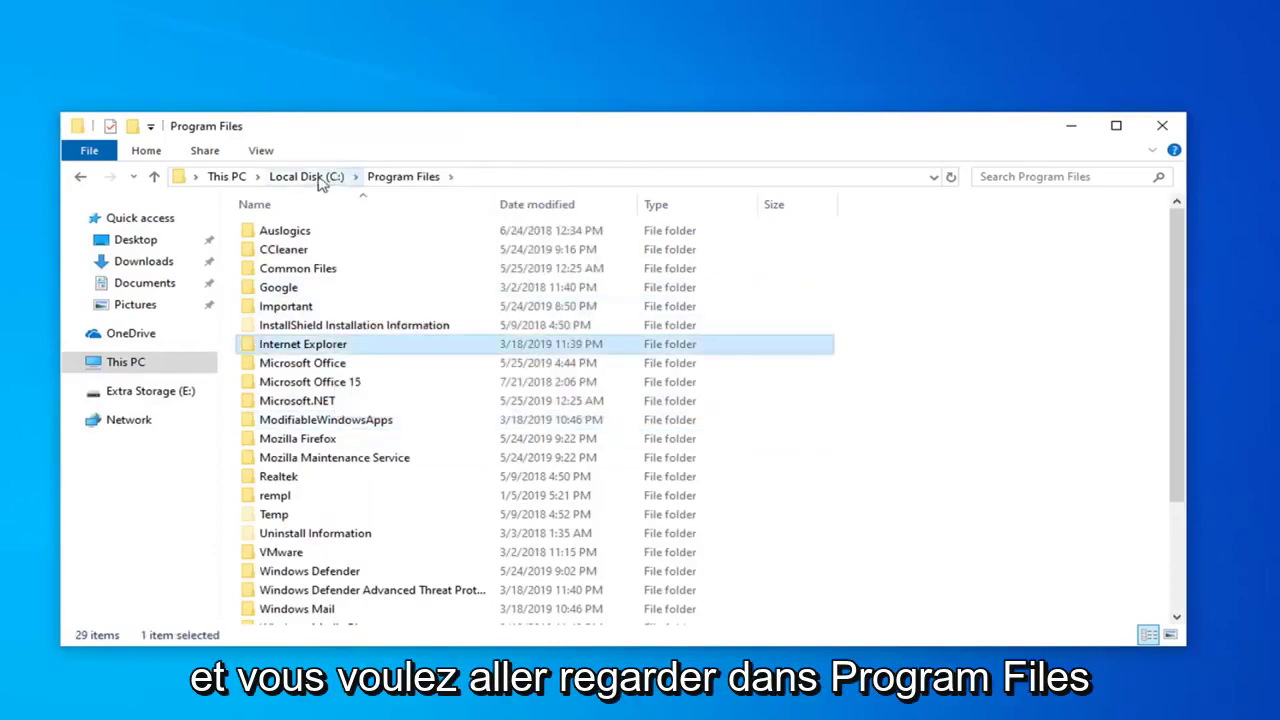
pyautogui.click(307, 176)
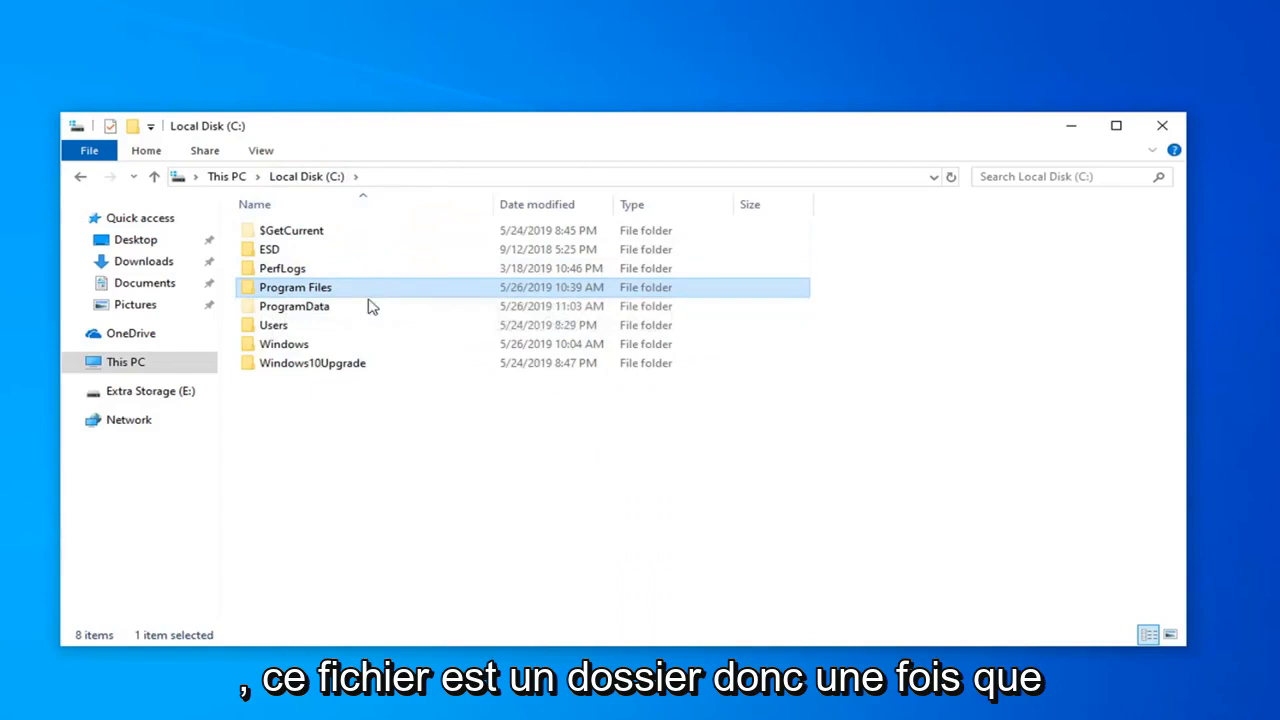
pyautogui.click(1165, 128)
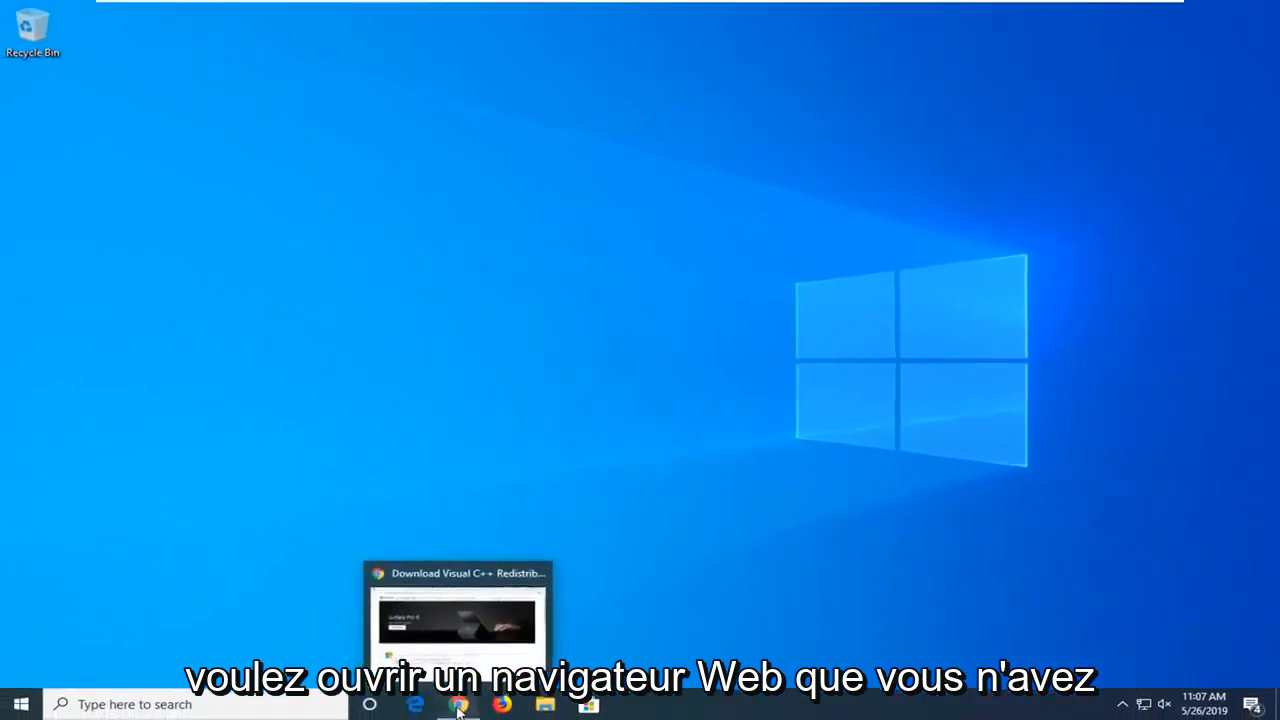
# Step: In Chrome, go to google.com, search 'steam' and follow the Welcome to Steam result
pyautogui.click(457, 704)
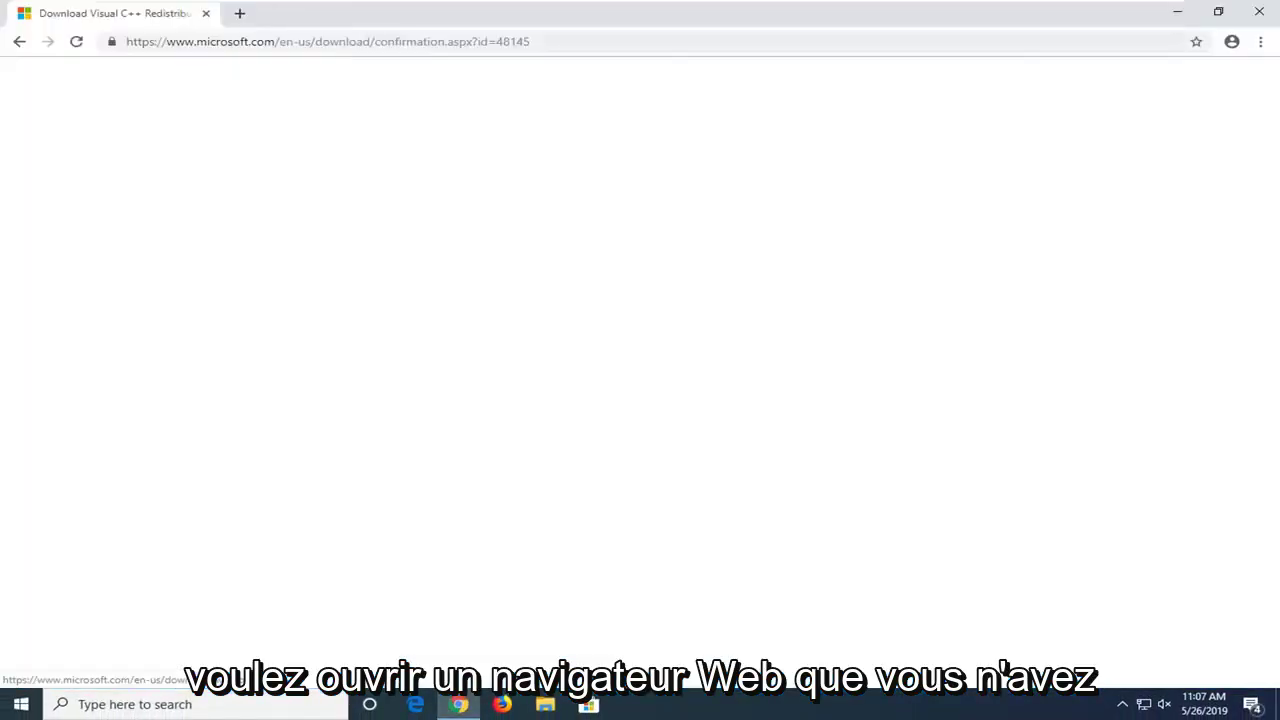
pyautogui.click(310, 41)
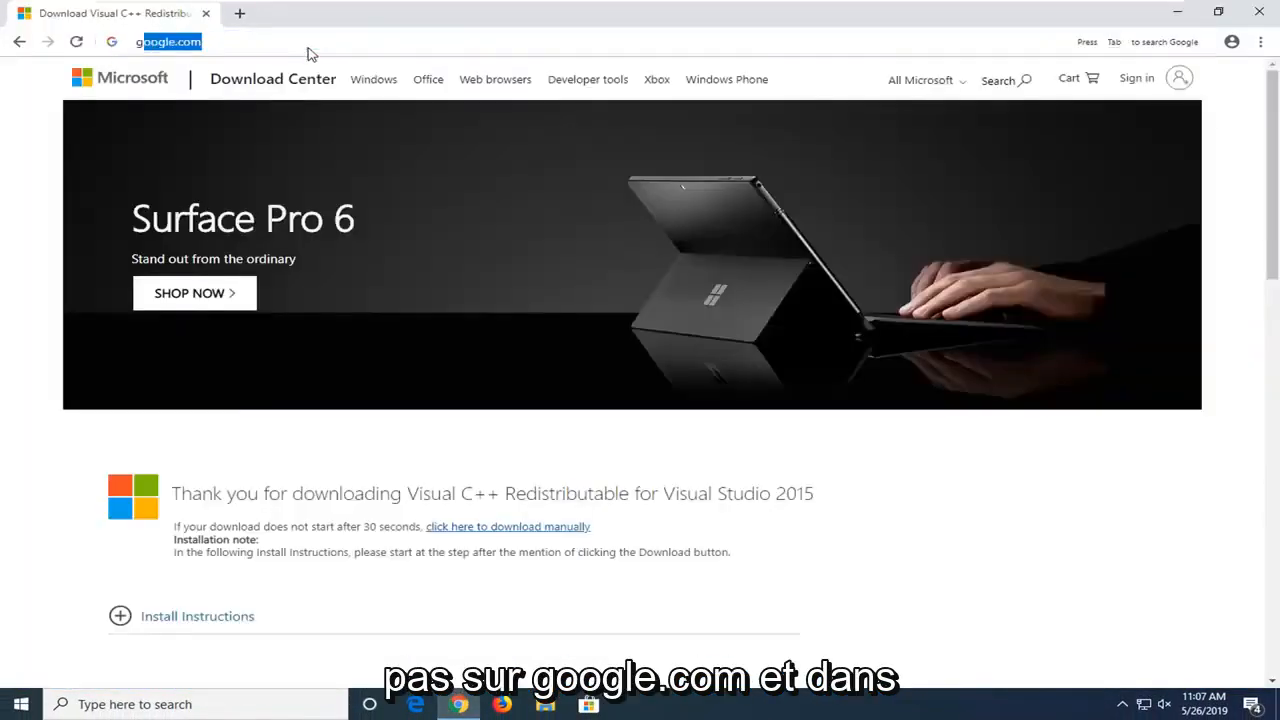
pyautogui.write('google.com')
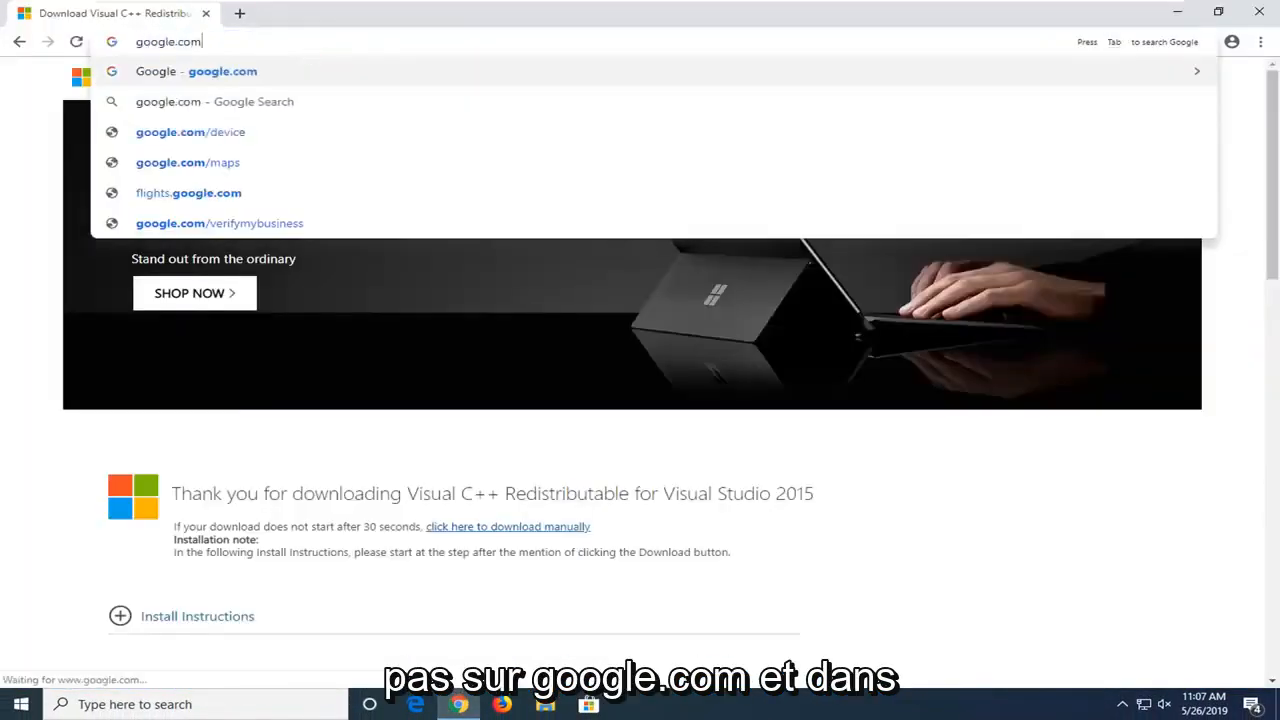
pyautogui.press('Return')
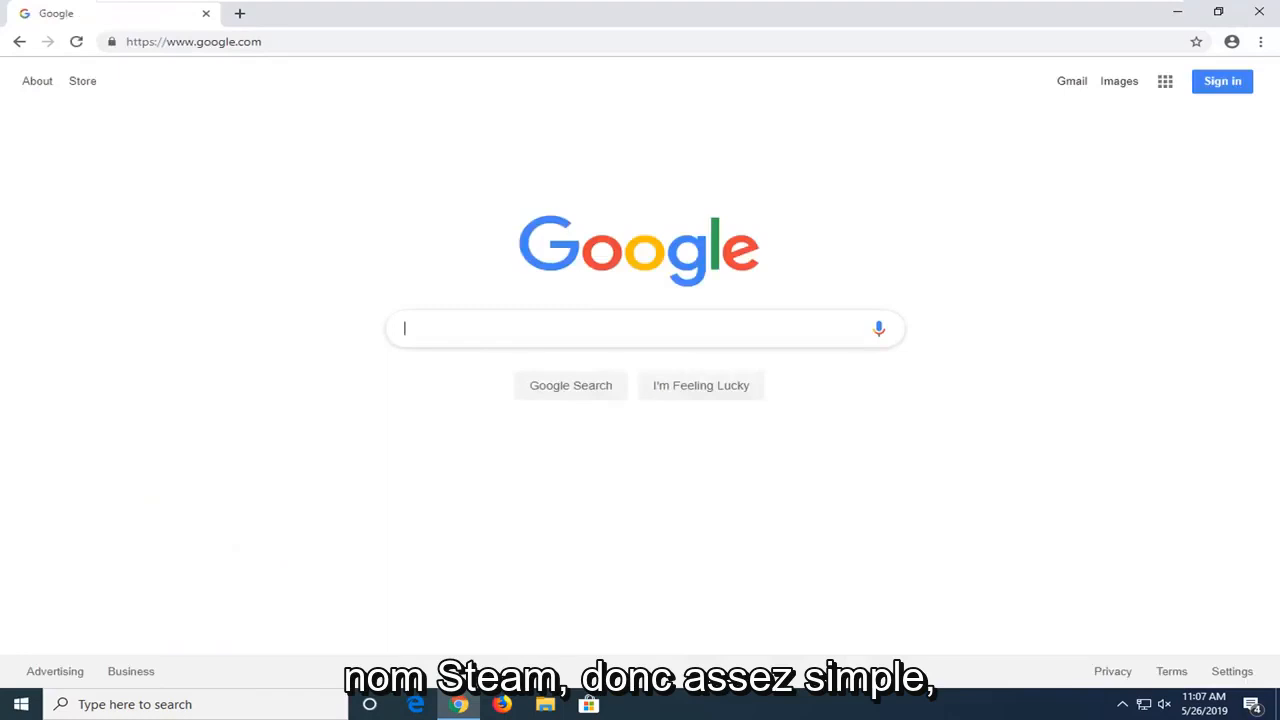
pyautogui.write('steam')
pyautogui.press('Return')
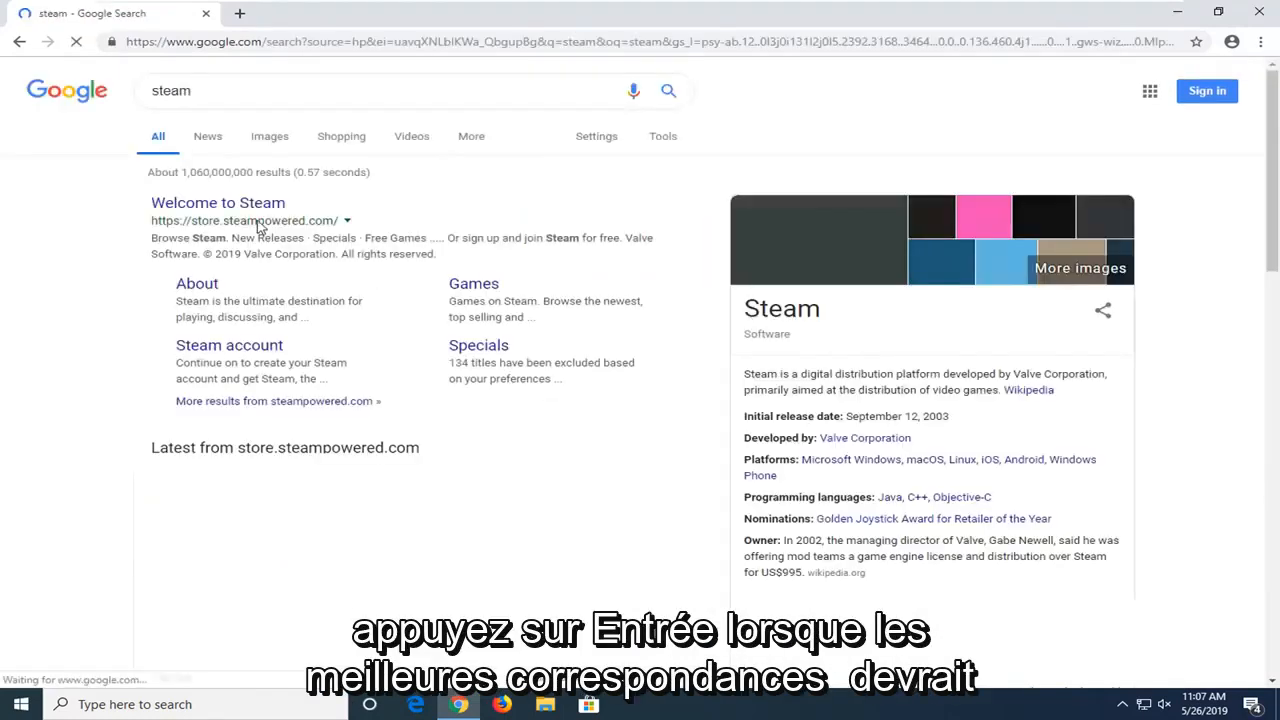
pyautogui.click(197, 205)
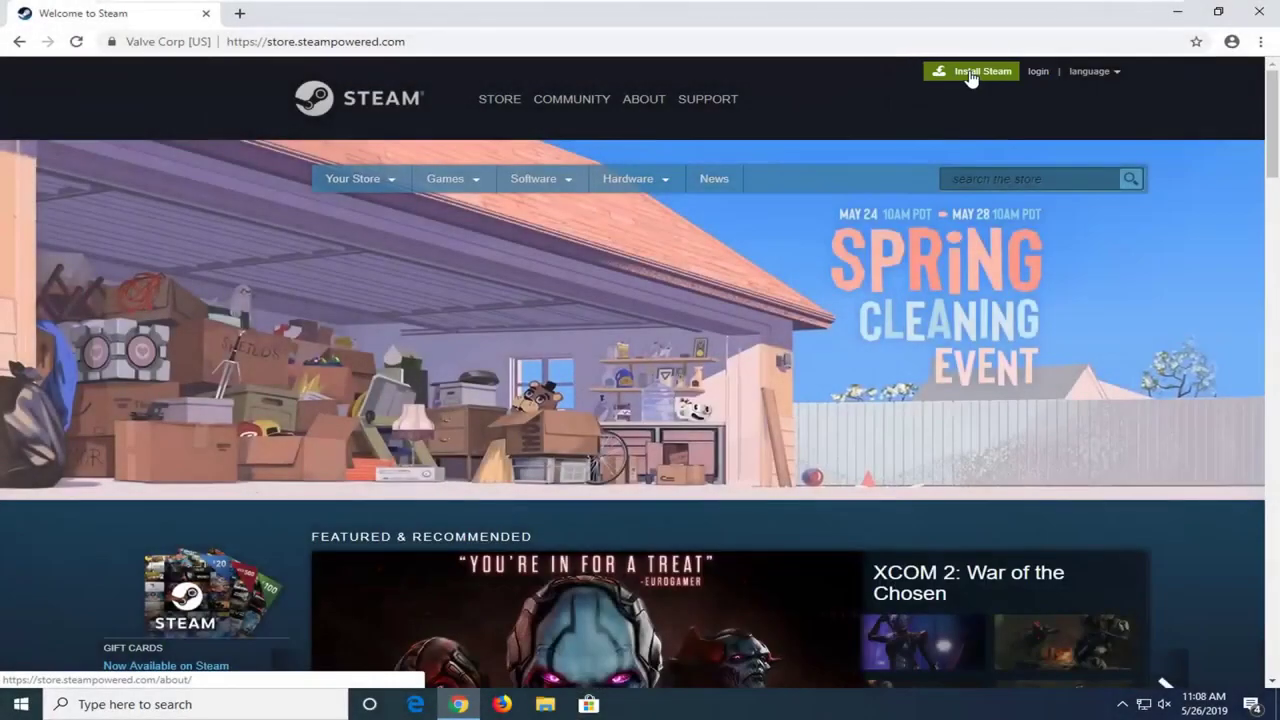
# Step: Download SteamSetup.exe from the Install Steam page and run it from the download bar
pyautogui.click(970, 78)
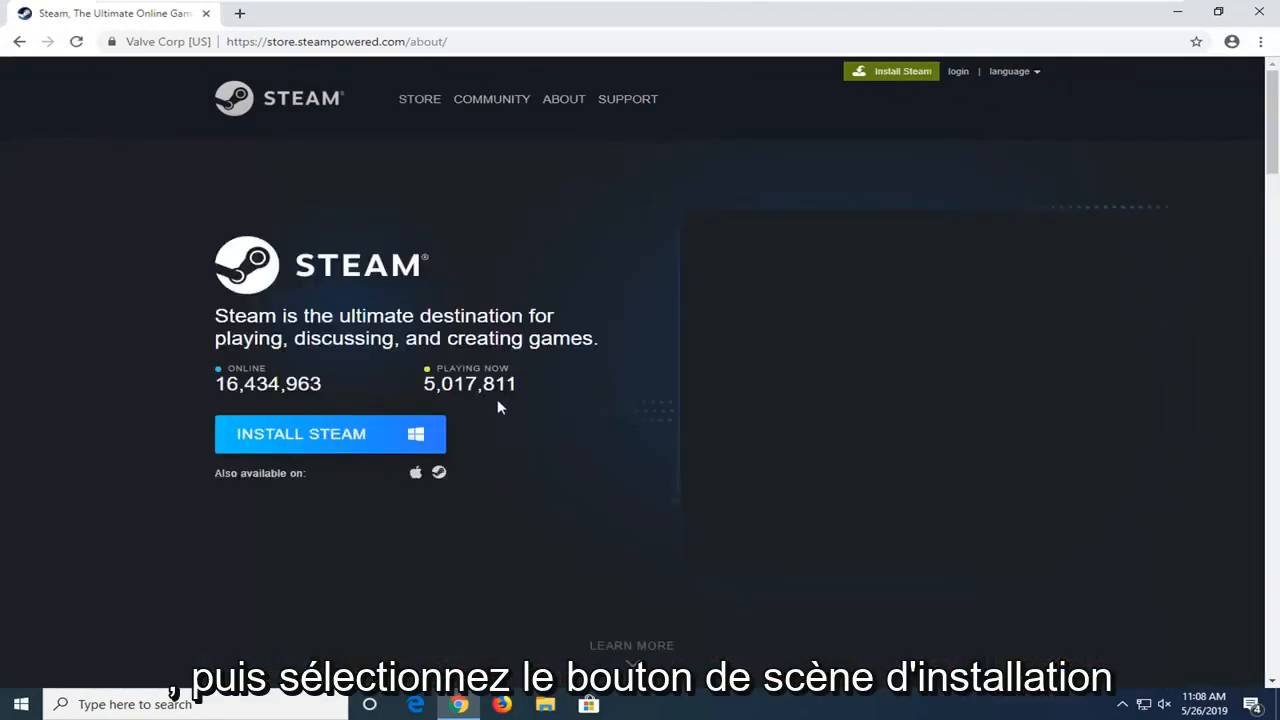
pyautogui.click(297, 433)
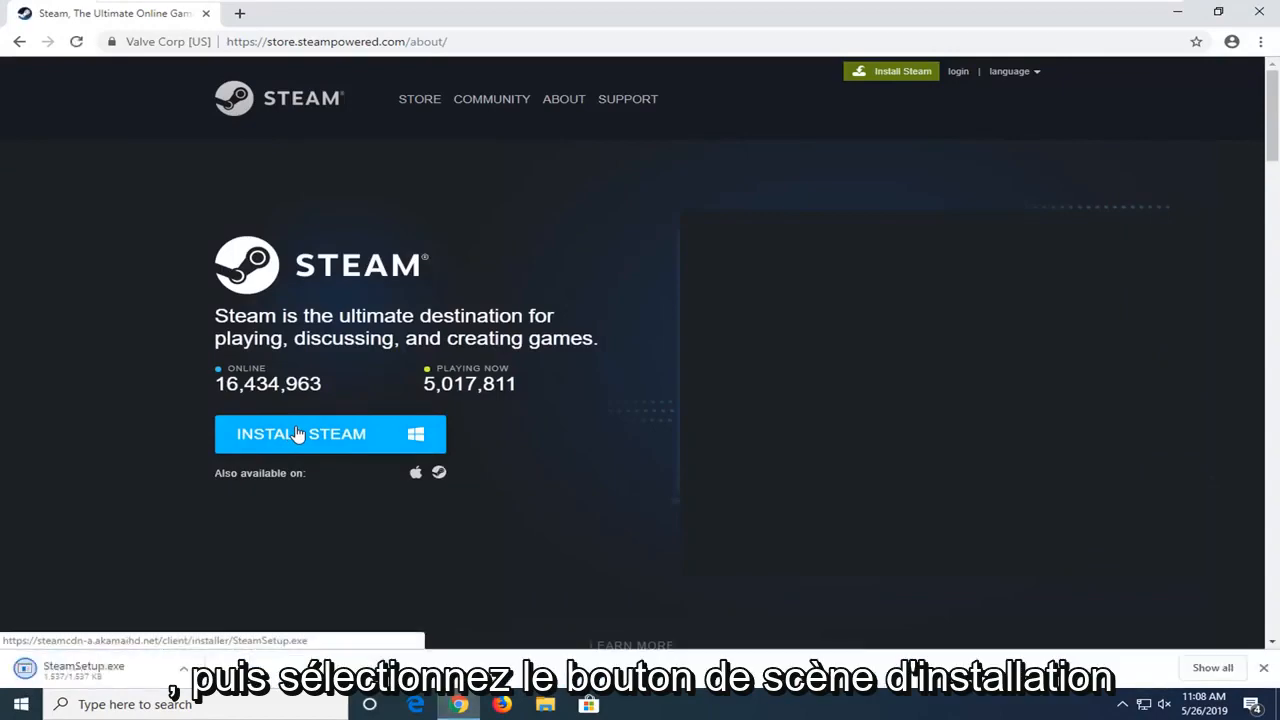
pyautogui.click(84, 670)
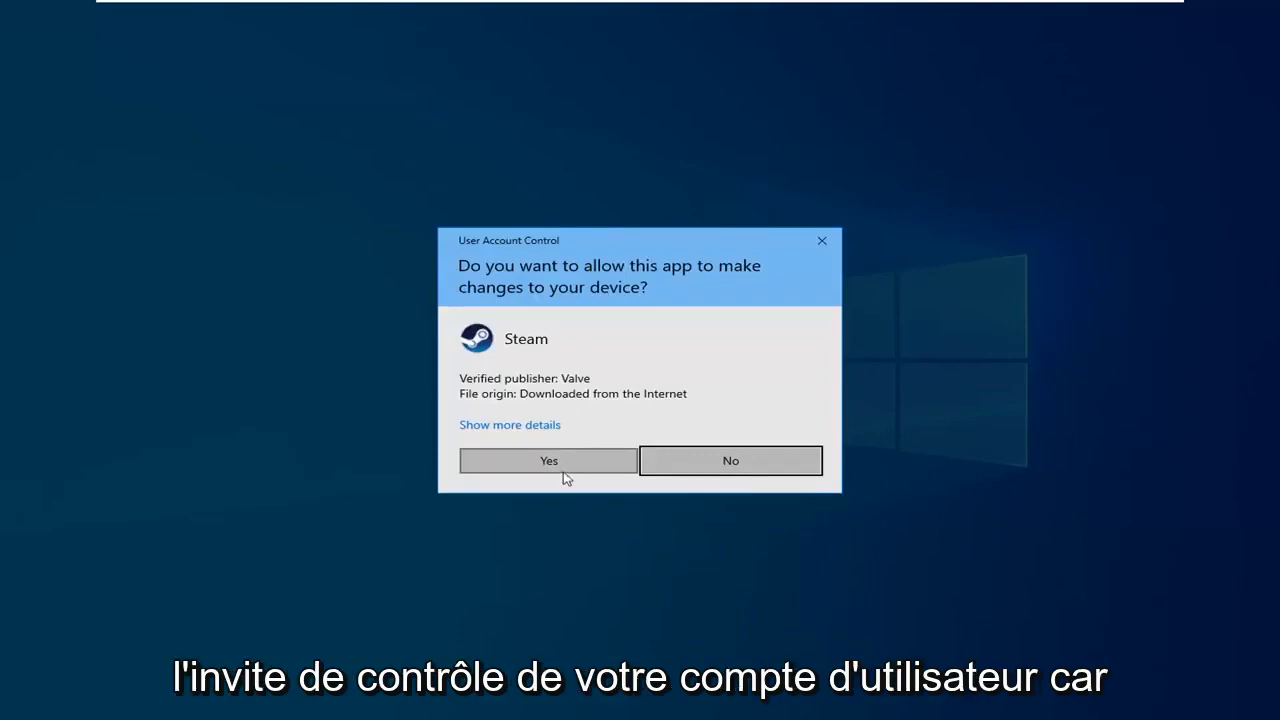
# Step: Allow UAC, install Steam in English to C:\Program Files\Steam, and finish with Run Steam unchecked
pyautogui.click(566, 472)
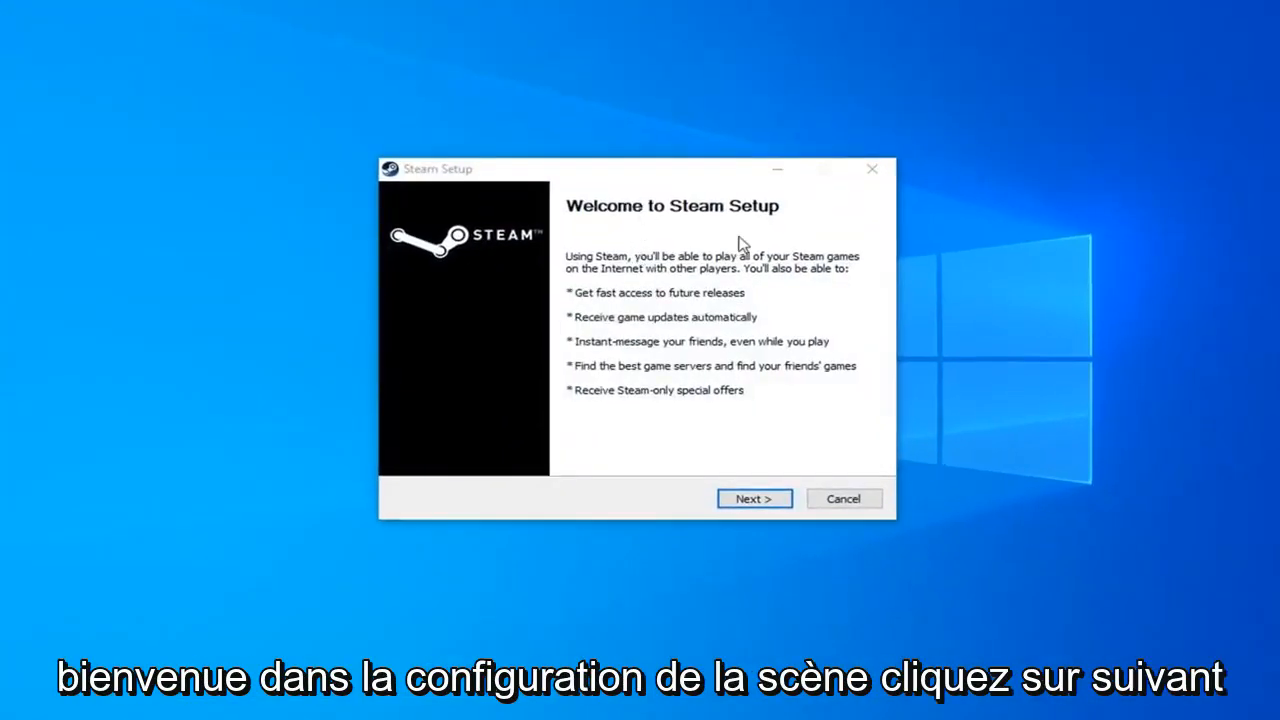
pyautogui.click(749, 507)
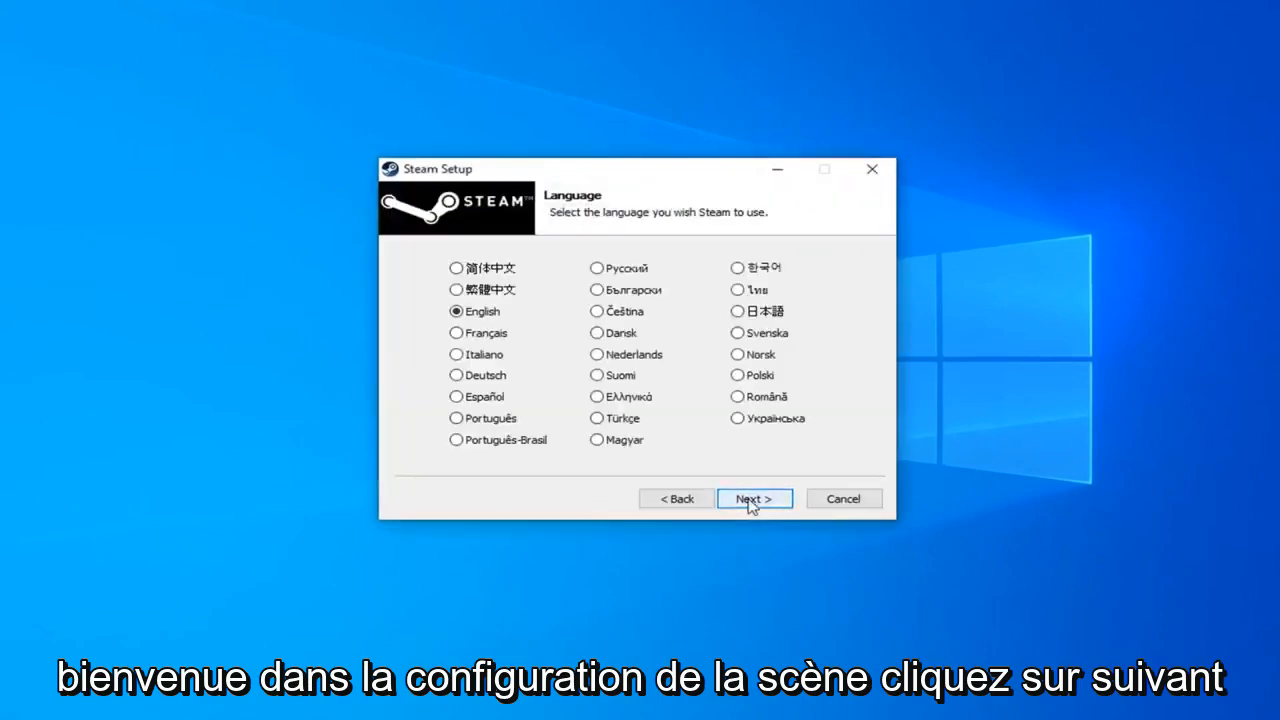
pyautogui.click(749, 505)
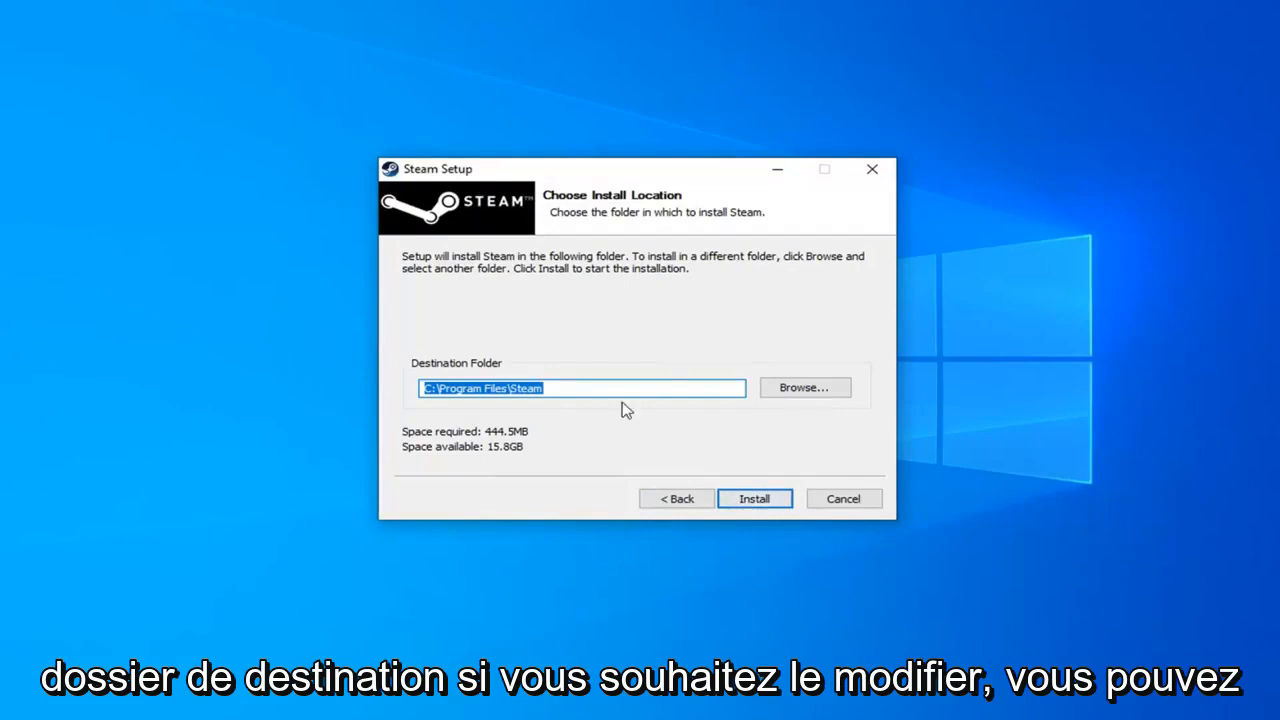
pyautogui.click(754, 499)
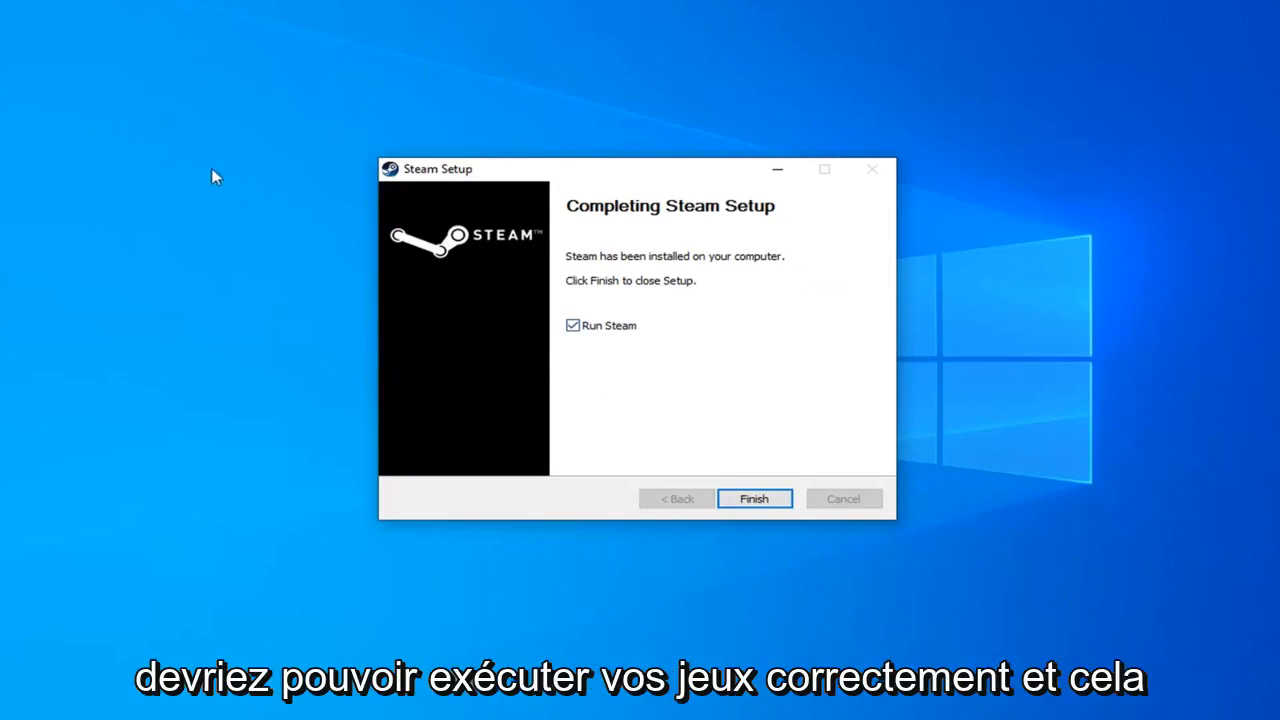
pyautogui.click(603, 336)
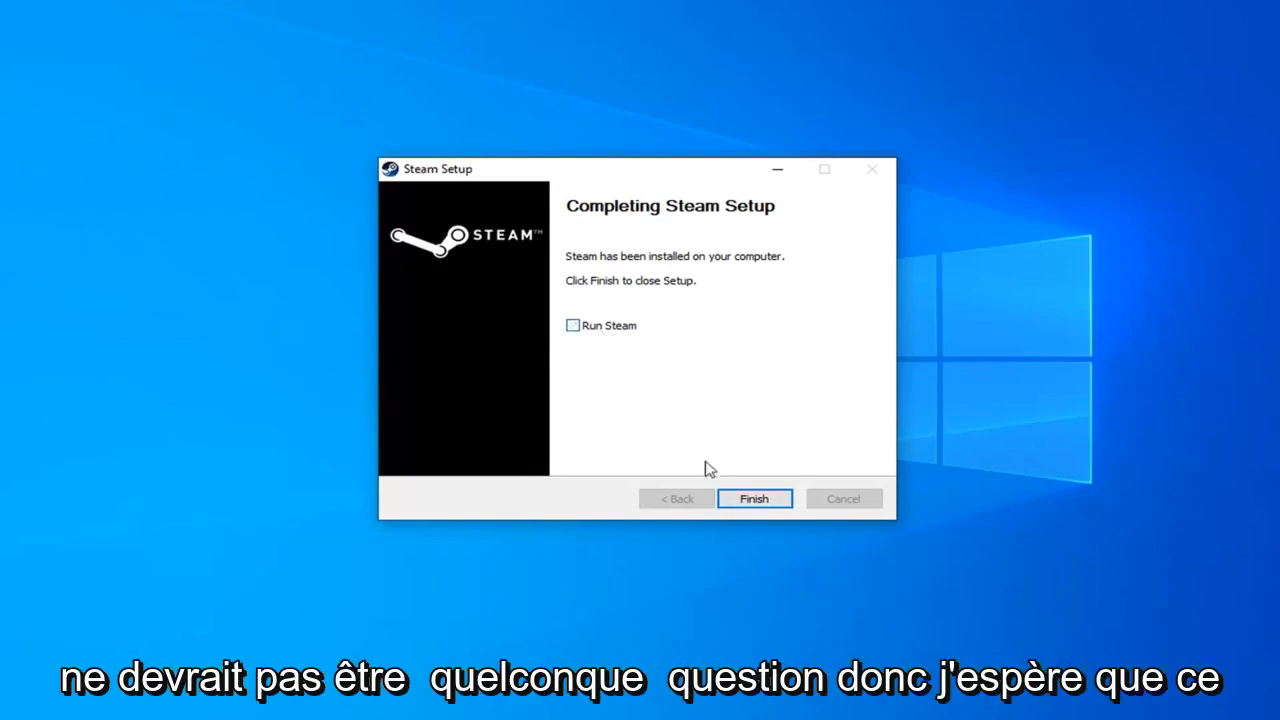
pyautogui.click(754, 499)
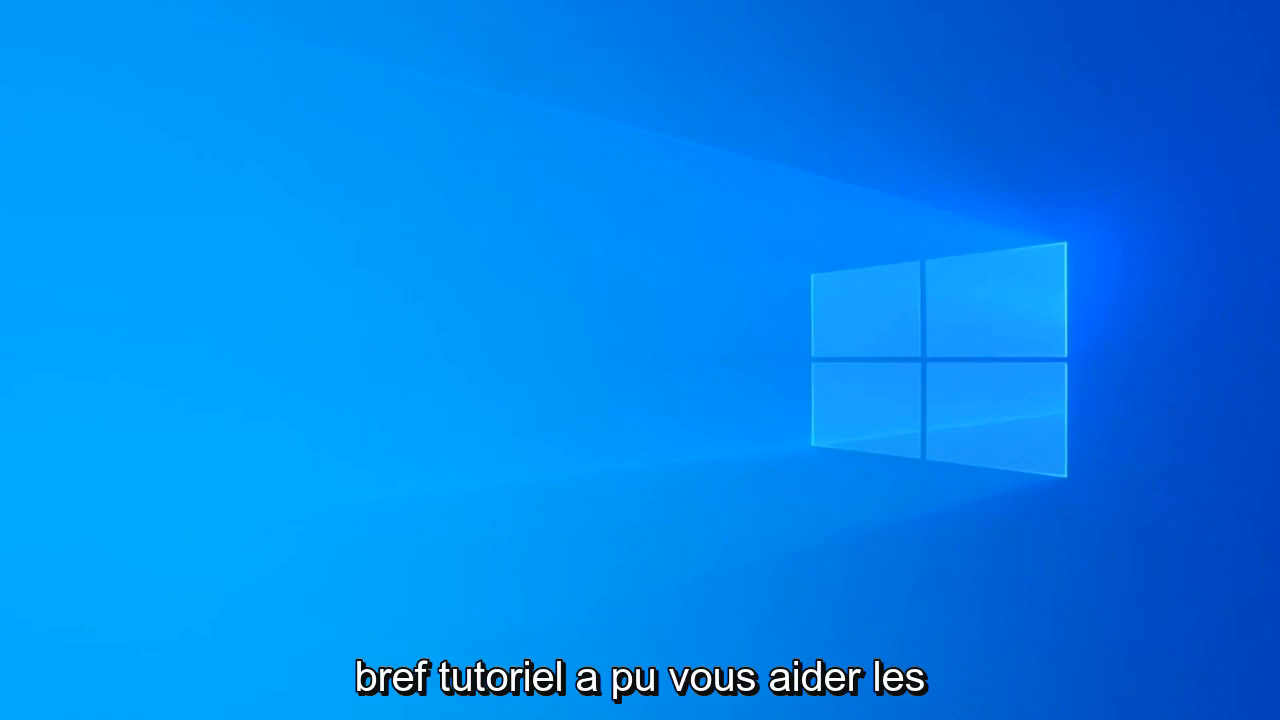